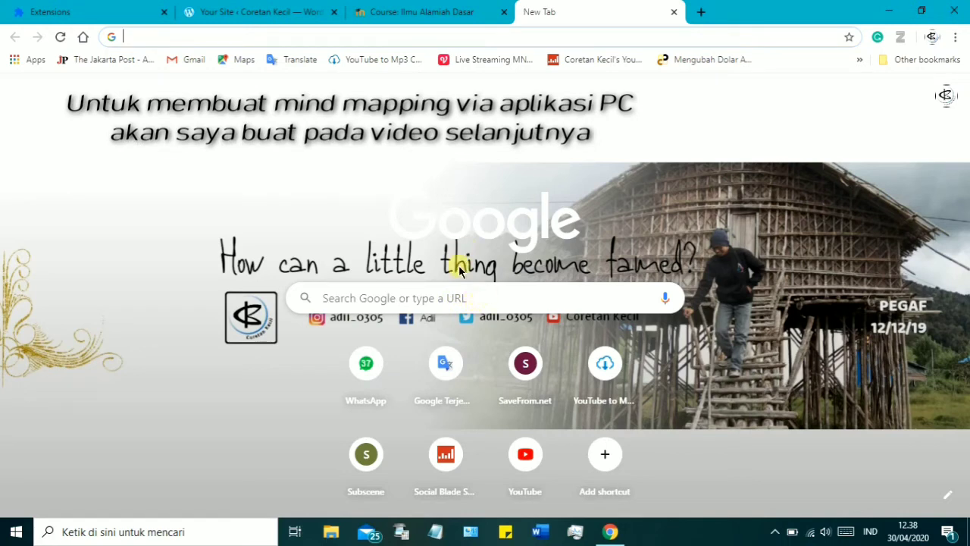
- Open the website mindmup.com in the browser
left_click(383, 298)
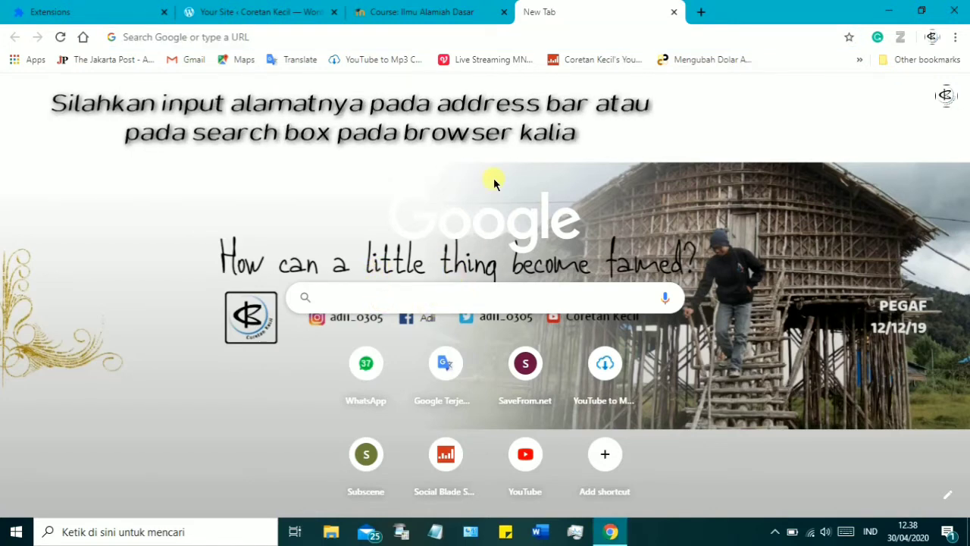
left_click(353, 40)
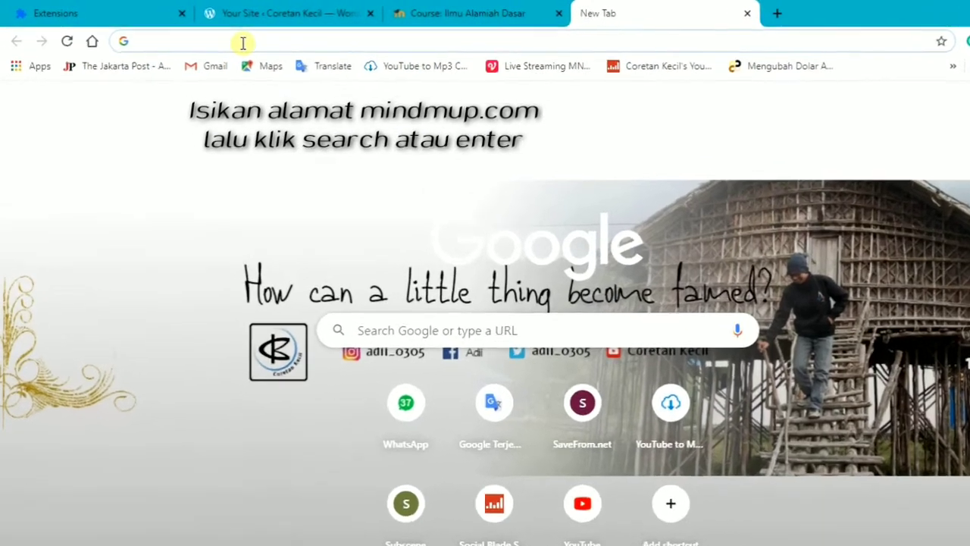
type("m")
type("i")
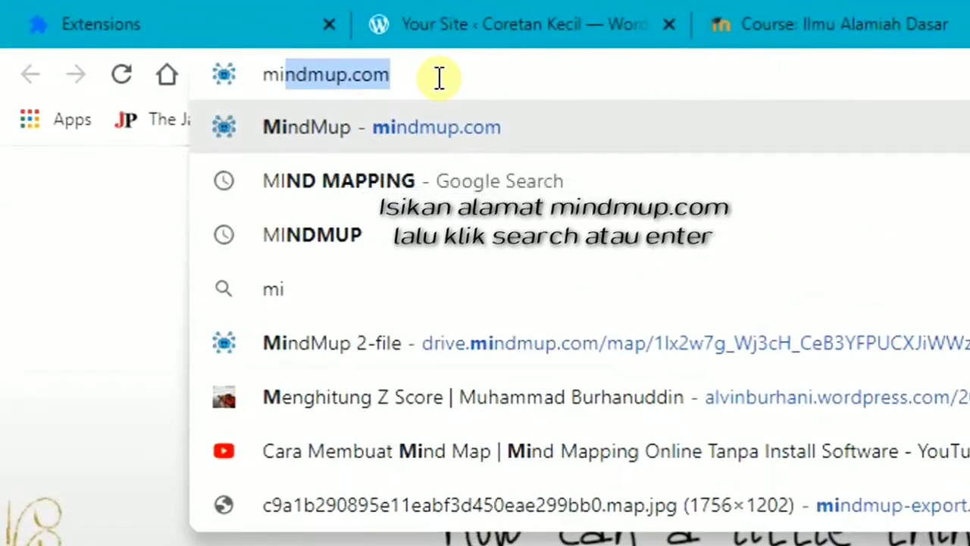
type("ndmup")
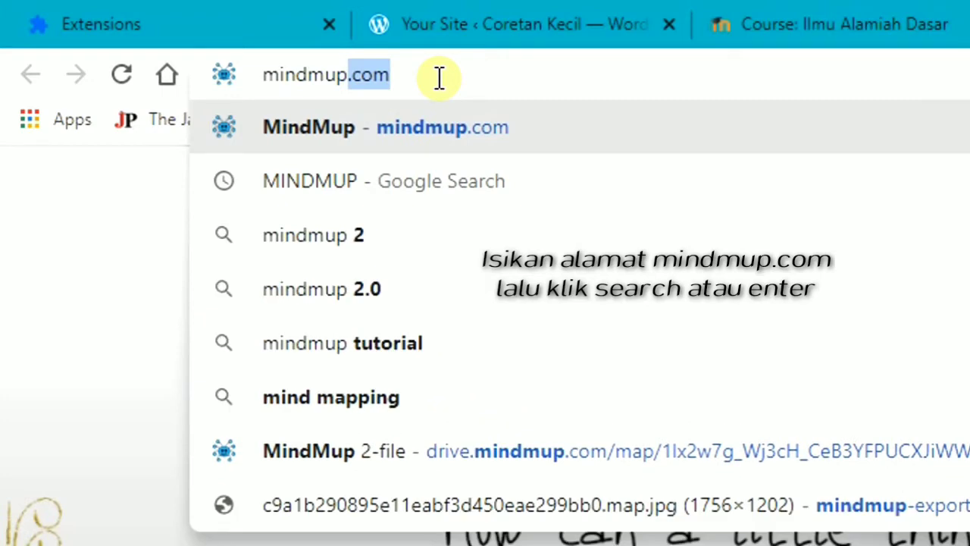
type(".com")
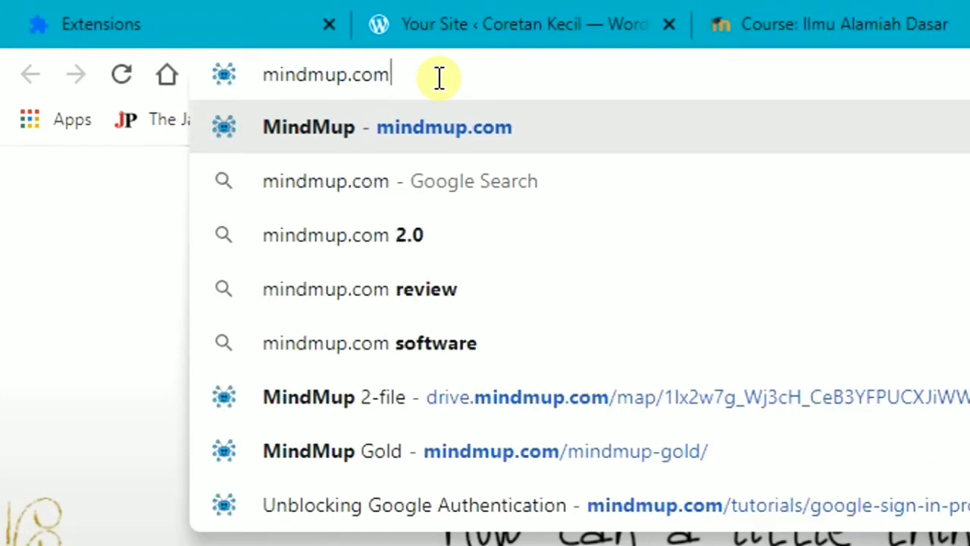
key("Return")
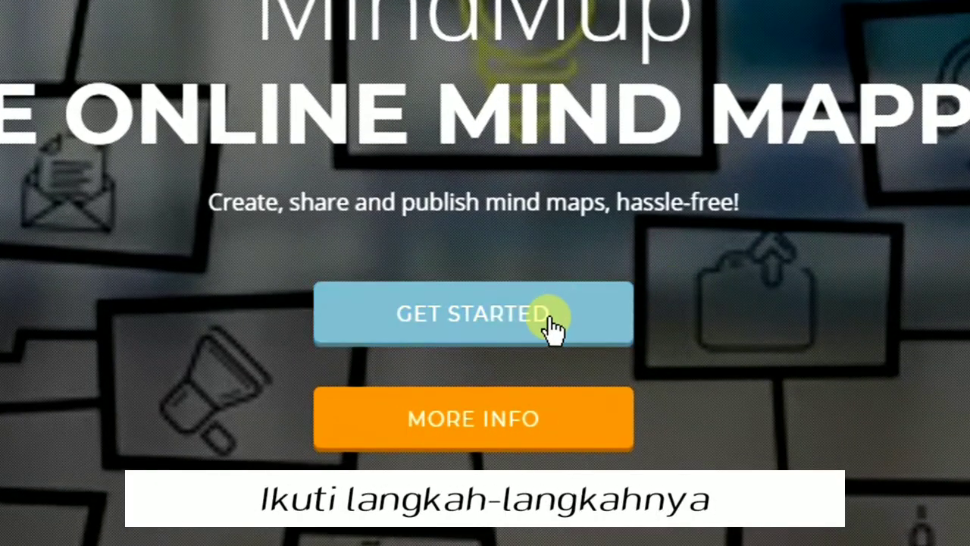
- Create a new MindMup Cloud map and rename its central node "Kampus UNIPA"
left_click(551, 326)
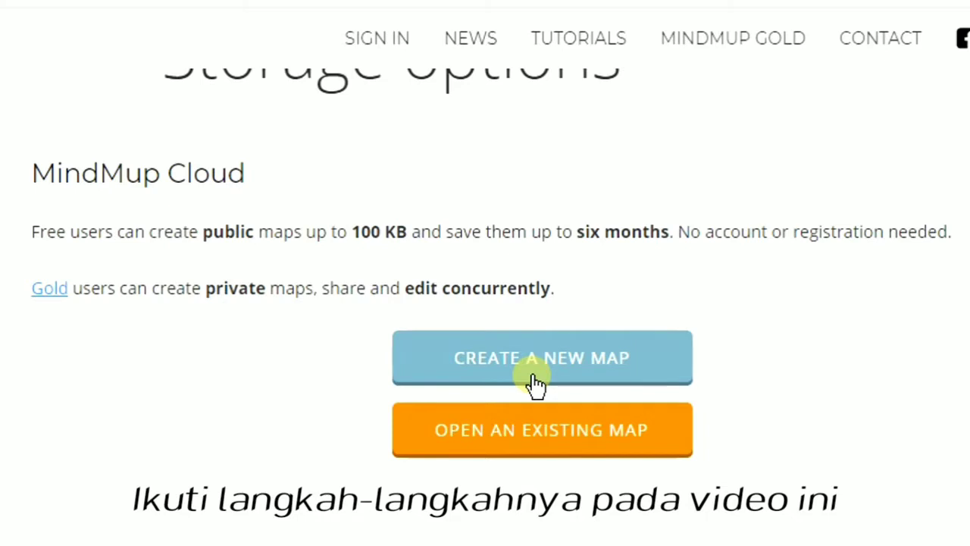
left_click(535, 382)
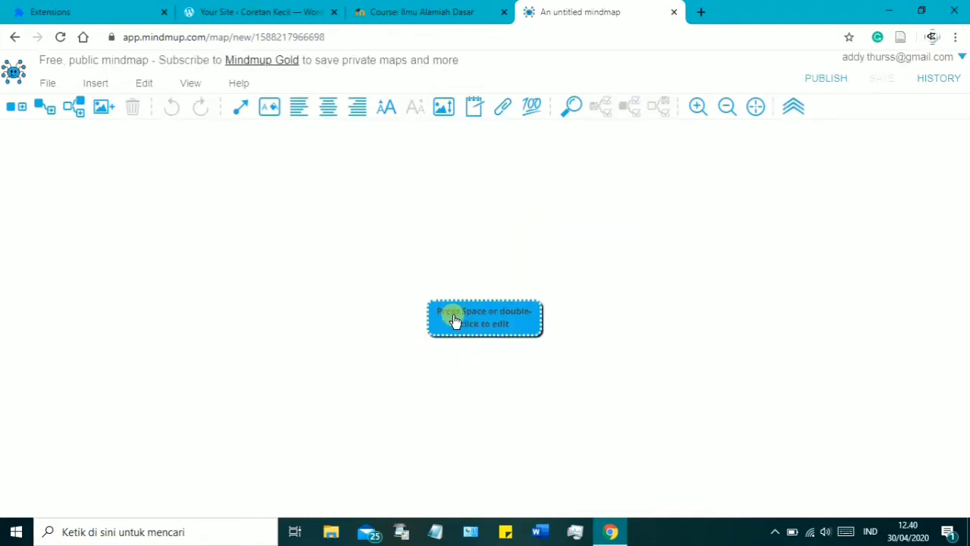
left_click(488, 332)
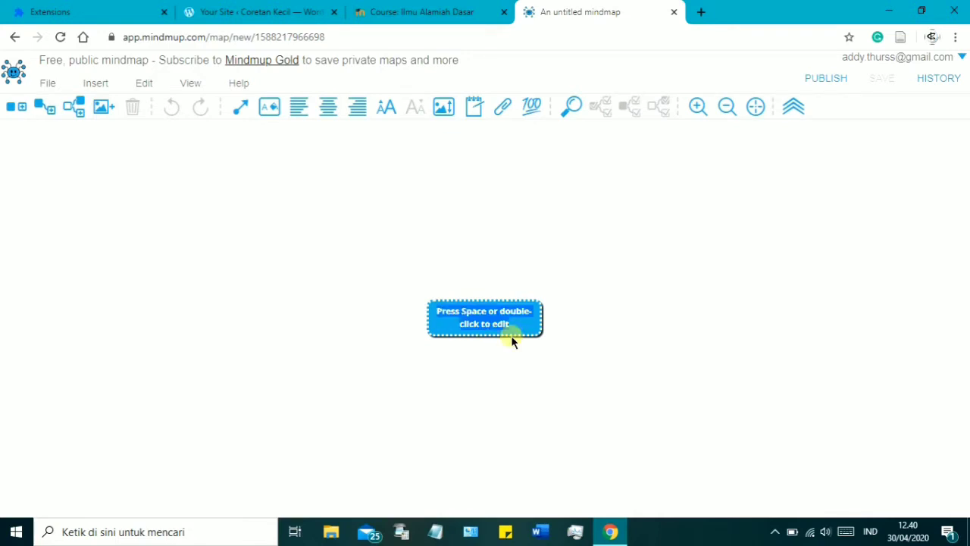
type("K")
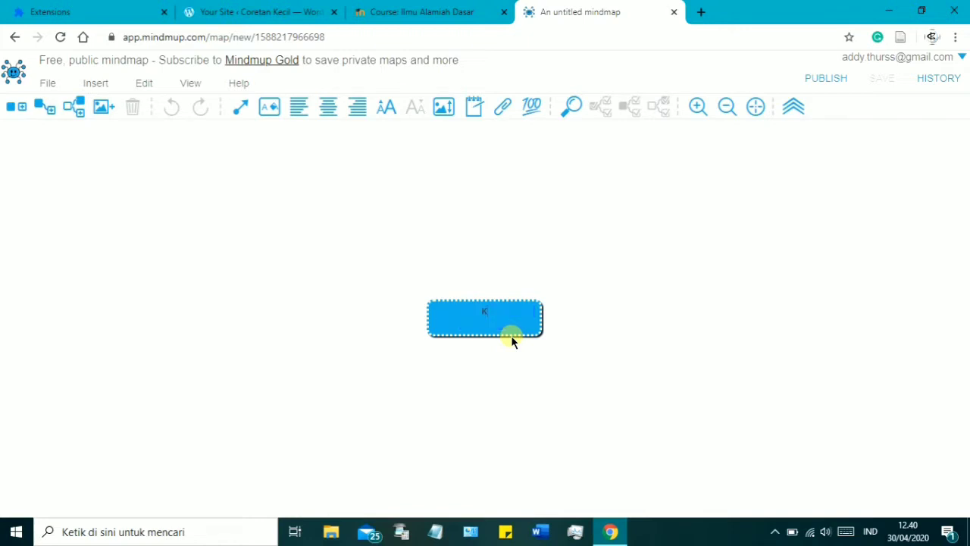
type("ampus UNIPA")
key("Return")
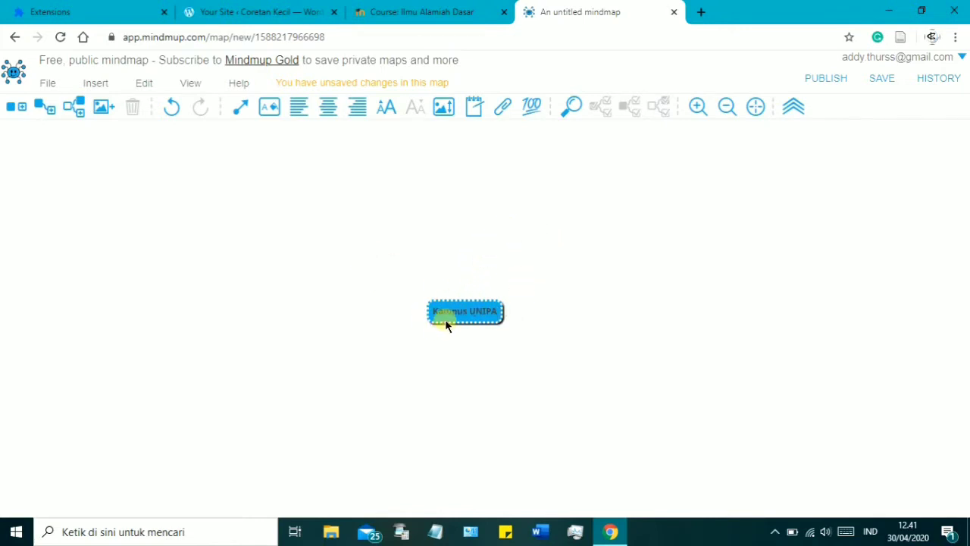
- Add a child node labelled "tempat kuliah" to the "Kampus UNIPA" node
left_click(47, 110)
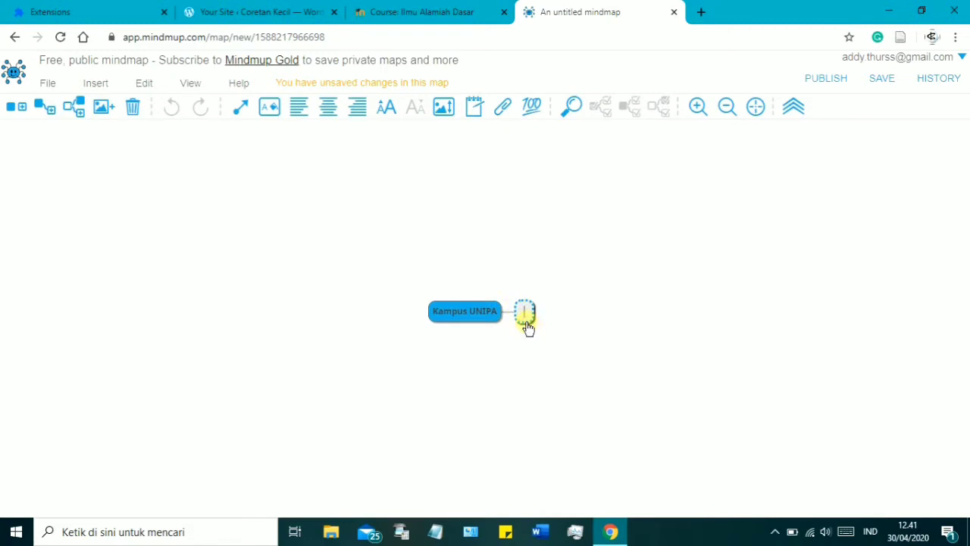
key("Escape")
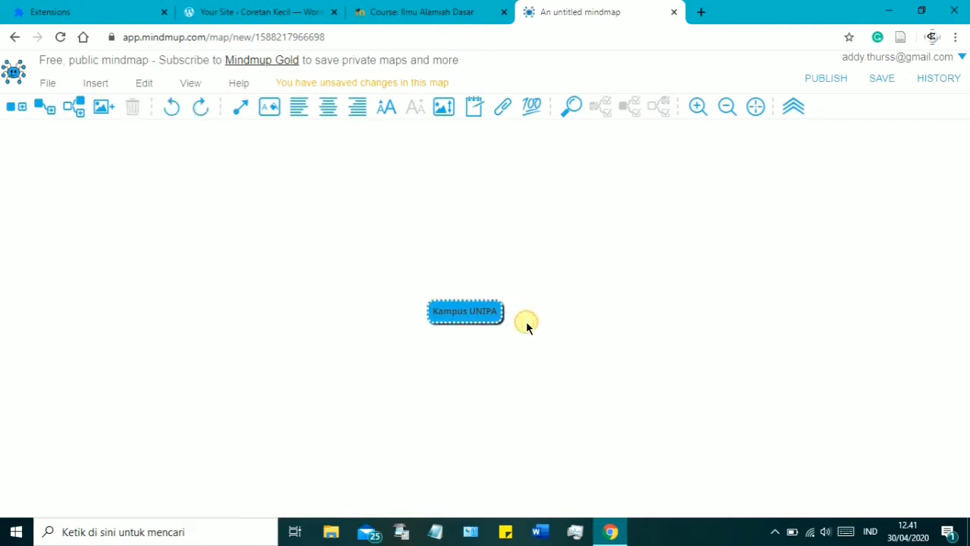
left_click(44, 114)
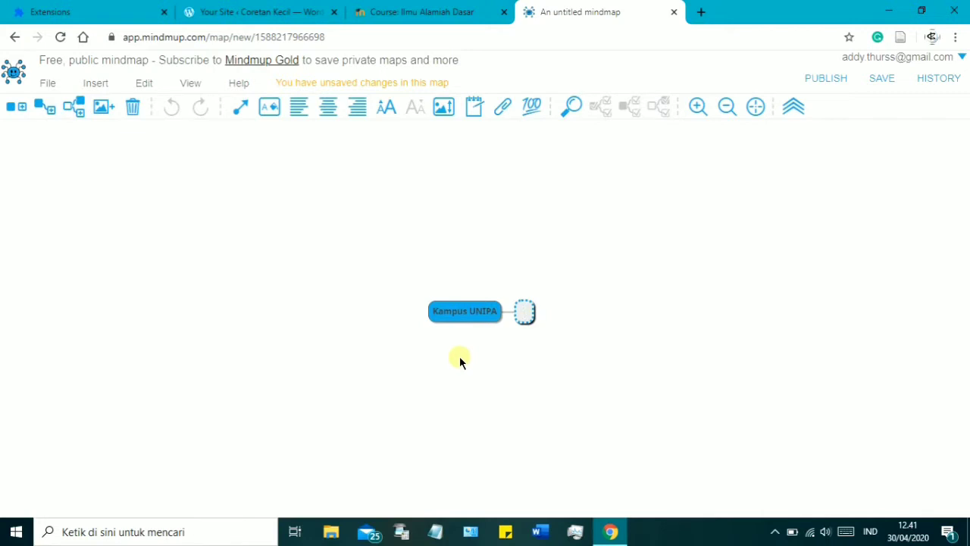
type("tempat kul")
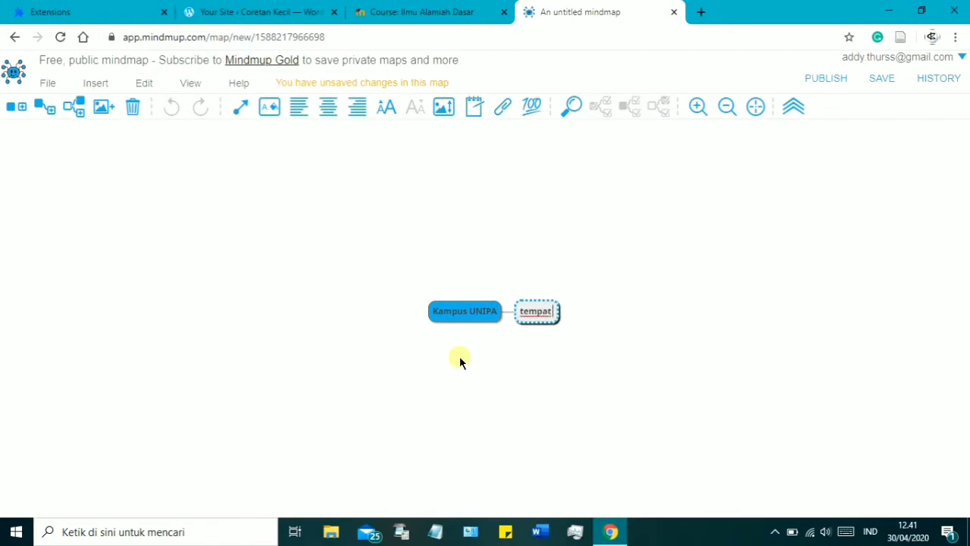
type("lah")
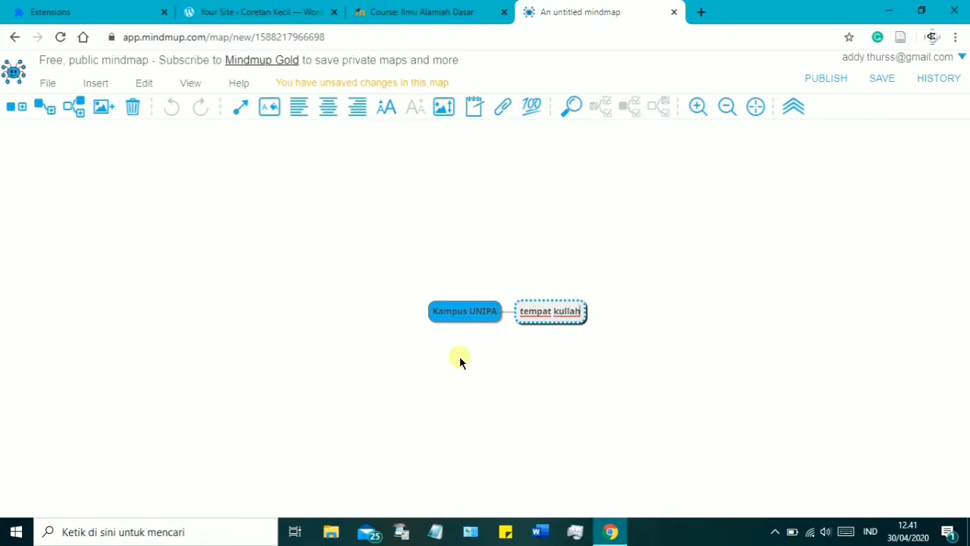
- Insert the picture "gedung rektorat unipa" from the Gambar folder as a child of the "Kampus UNIPA" node
left_click(448, 319)
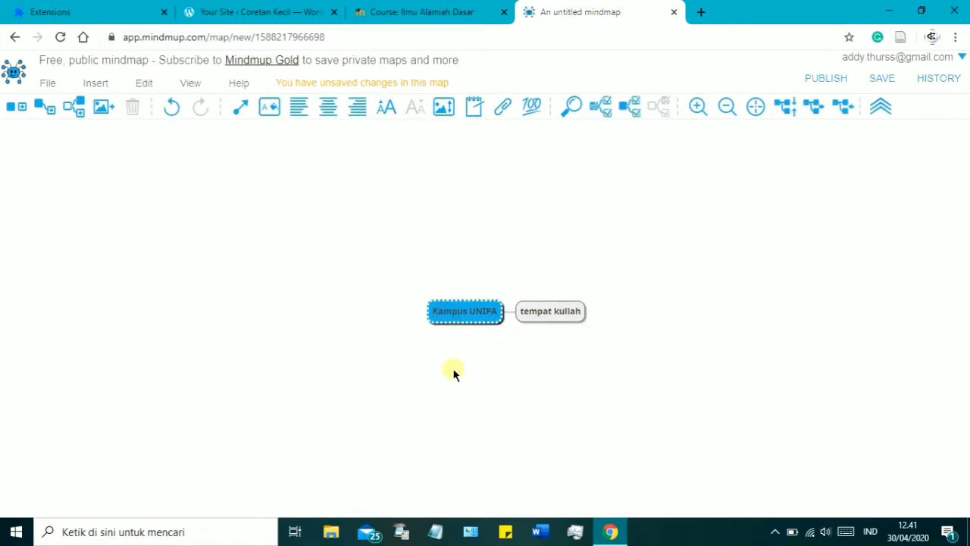
left_click(108, 119)
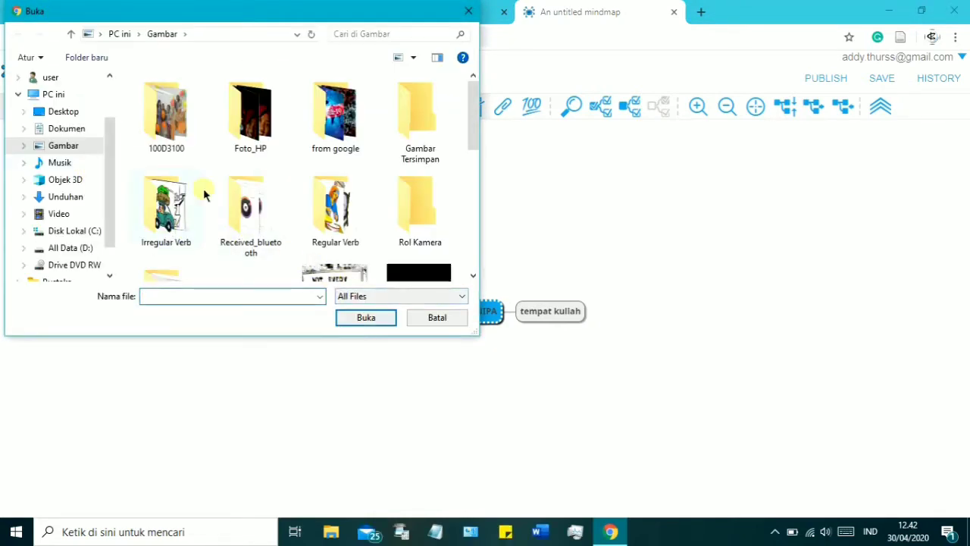
scroll(412, 203, "down", 1)
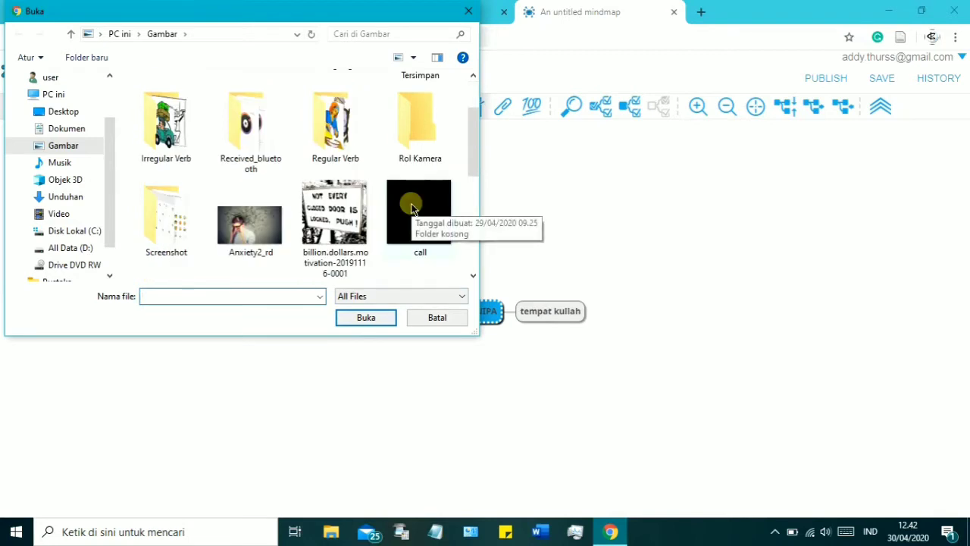
scroll(412, 203, "down", 1)
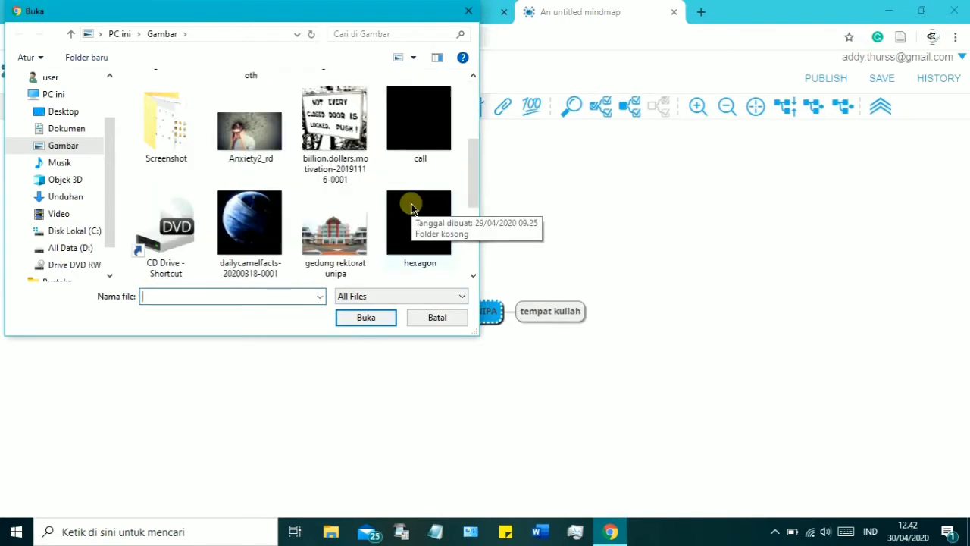
left_click(353, 236)
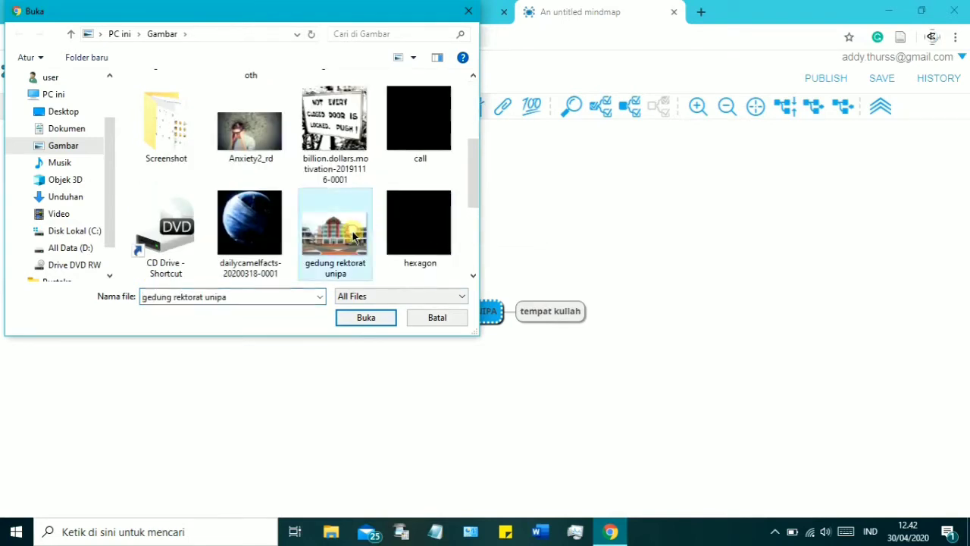
left_click(379, 317)
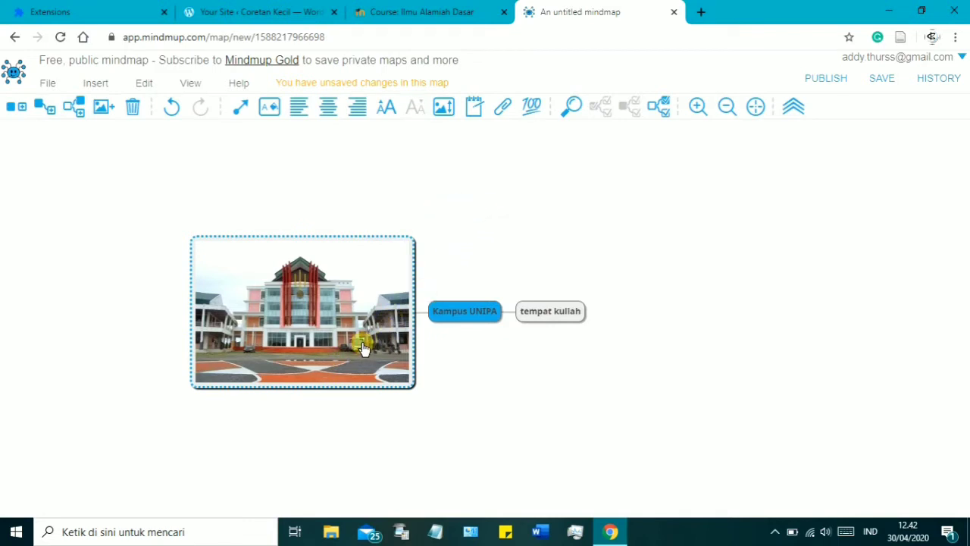
- Place the building picture above and left of the "Kampus UNIPA" node, and shift the whole map down and to the left
left_click_drag(363, 349, 519, 202)
left_click(382, 277)
left_click(442, 314)
left_click(477, 317)
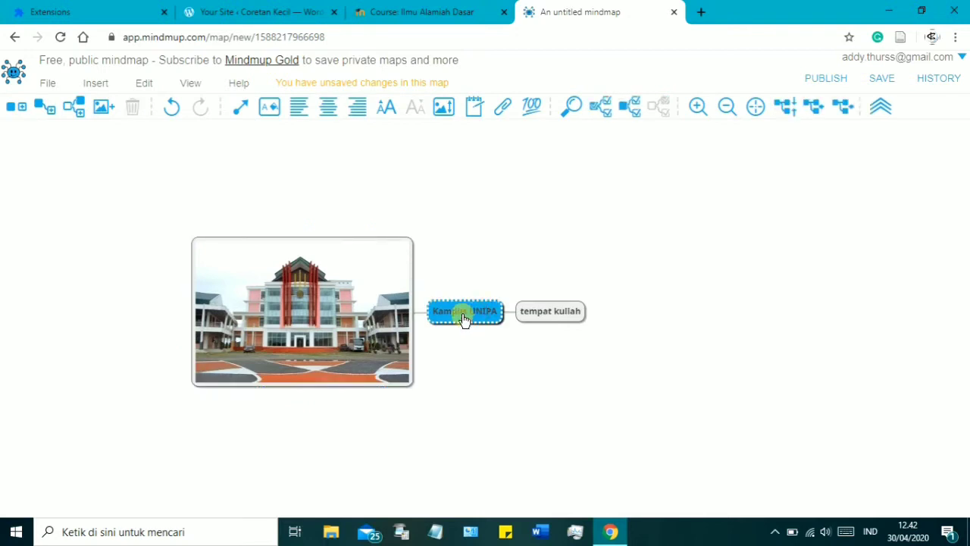
left_click_drag(462, 317, 485, 397)
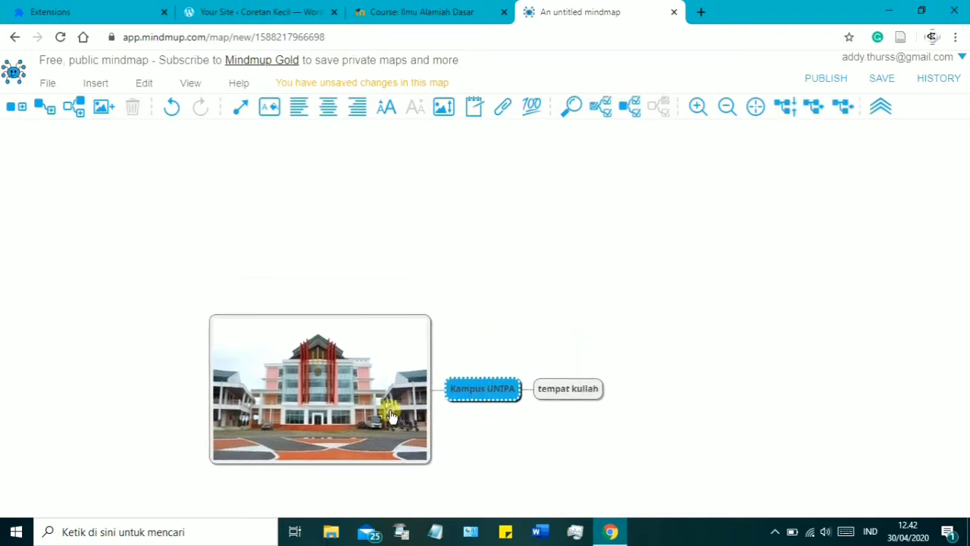
left_click_drag(362, 407, 524, 266)
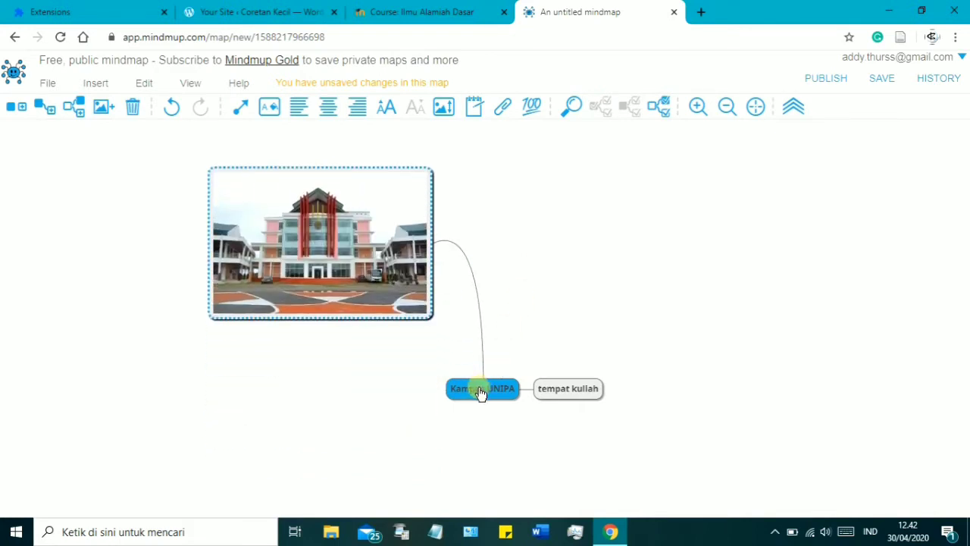
left_click_drag(480, 392, 169, 388)
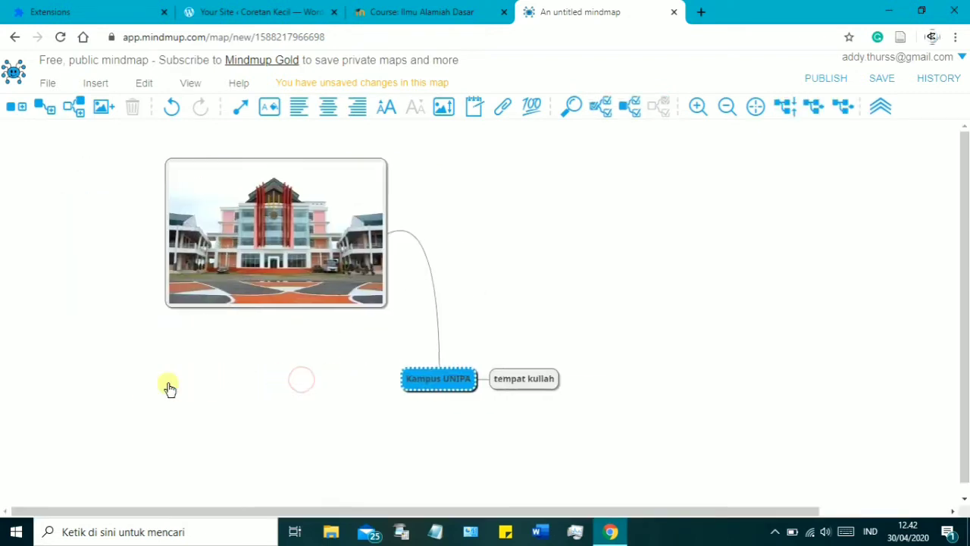
left_click_drag(315, 388, 205, 400)
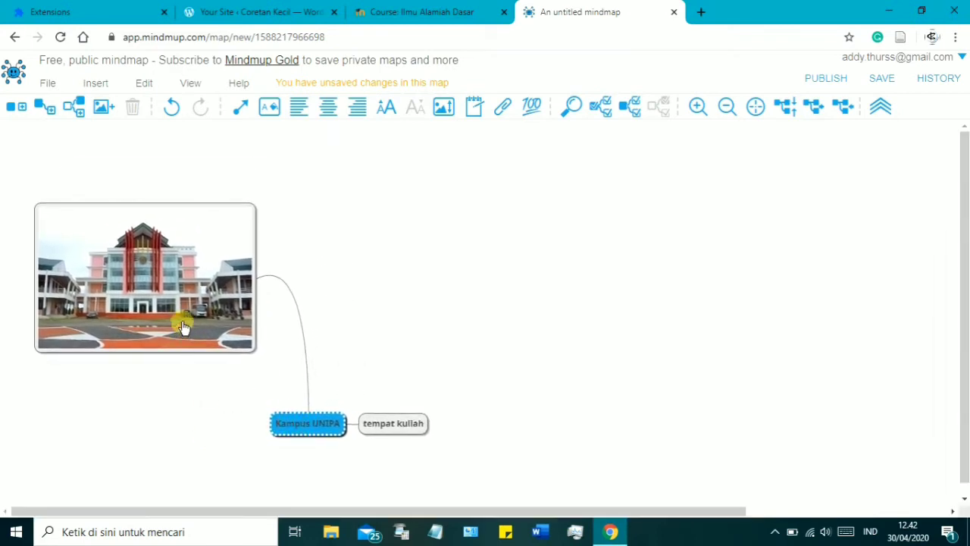
- Move the building picture to the right of "Kampus UNIPA" and back to its upper left
left_click_drag(194, 319, 332, 316)
left_click_drag(244, 314, 467, 295)
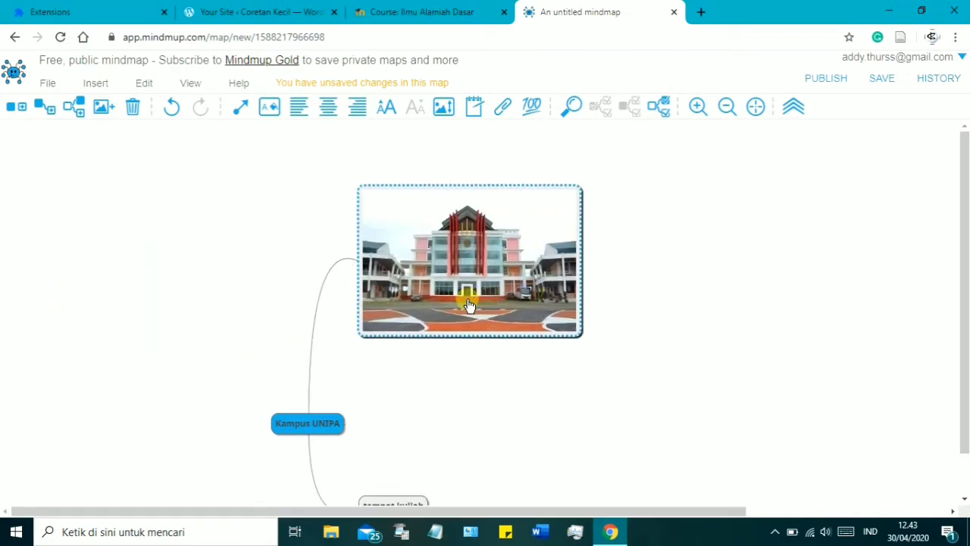
left_click_drag(452, 314, 175, 321)
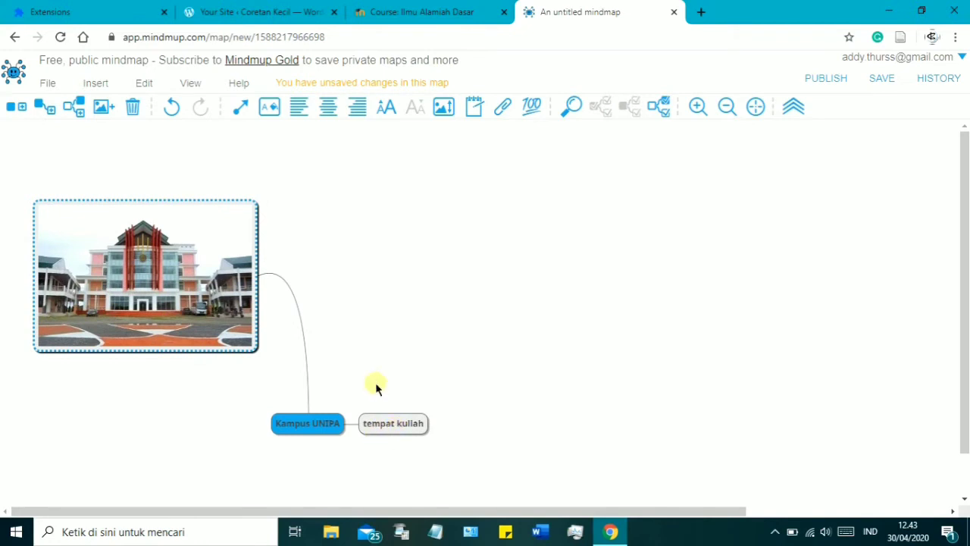
- Add a separate root node labelled "Pendidikan Bahasa Inggris" and place it below and left of "Kampus UNIPA"
scroll(375, 382, "down", 1)
left_click(306, 390)
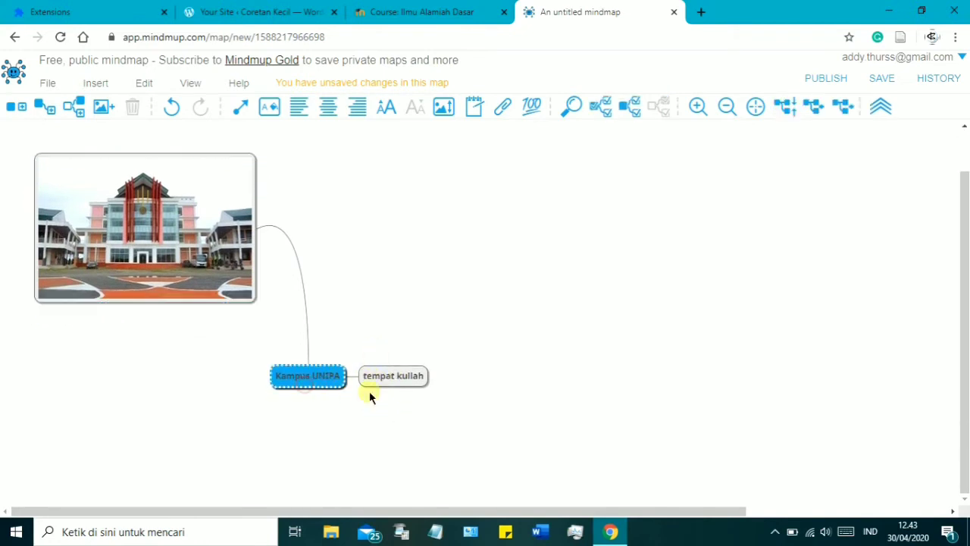
left_click(20, 111)
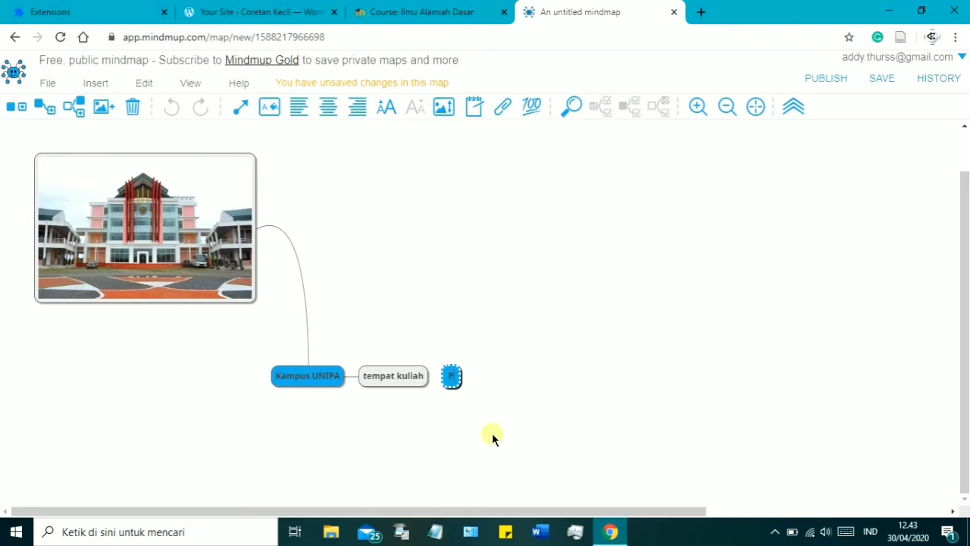
type("Pendidikan B")
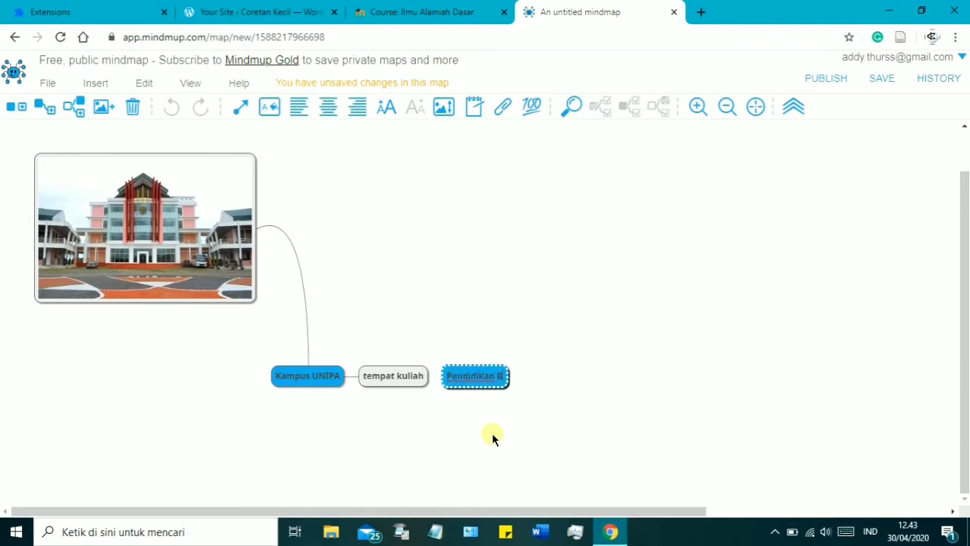
type("ahasa Inggris")
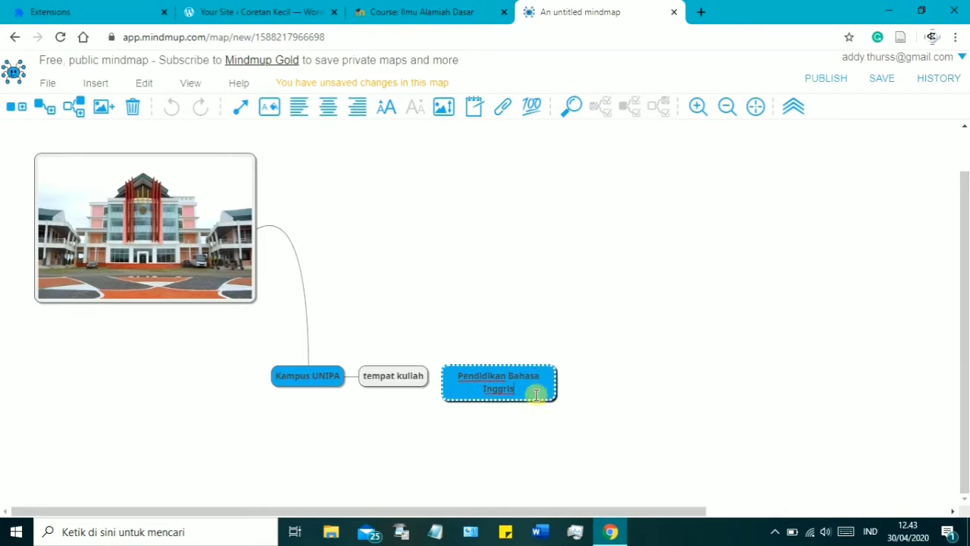
left_click_drag(537, 396, 234, 446)
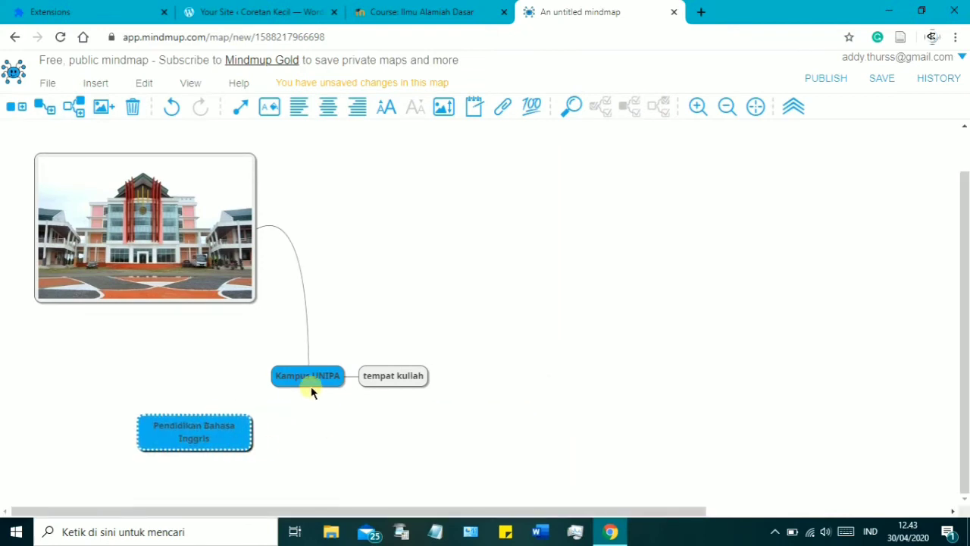
- Add a separate root node labelled "Pendidikan Bahasa Indonesia" and place it directly below "Pendidikan Bahasa Inggris"
left_click(15, 106)
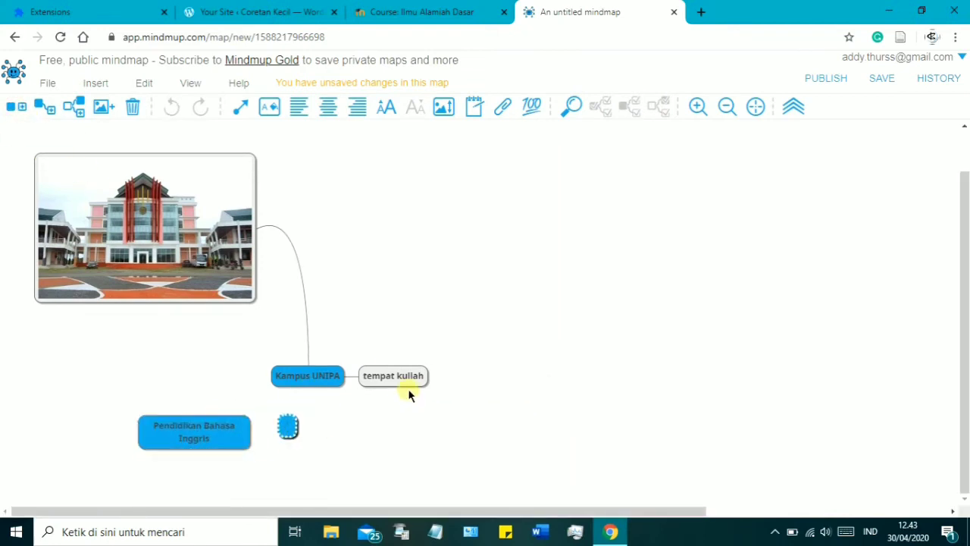
type("Pendidikan Ilm")
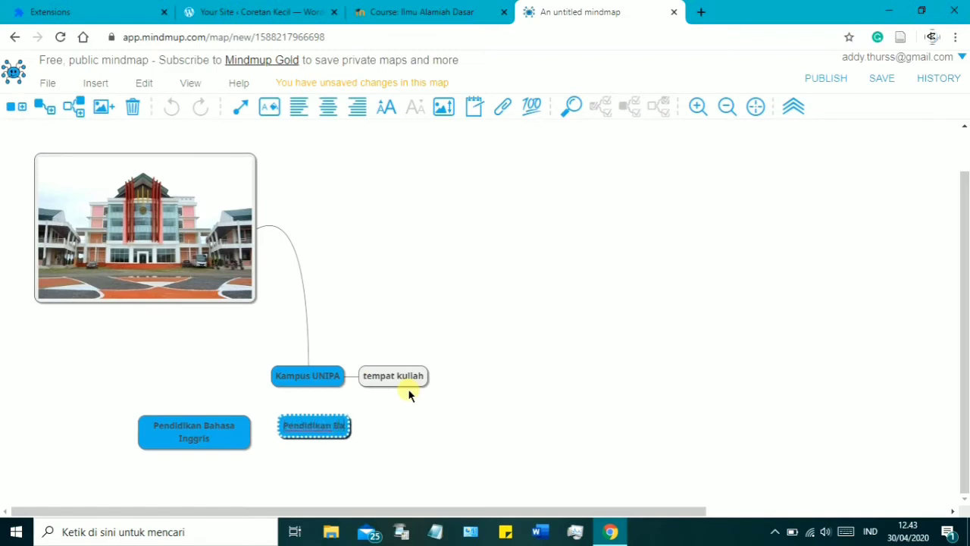
key("BackSpace")
key("BackSpace")
key("BackSpace")
type("Bahasa Indonesia")
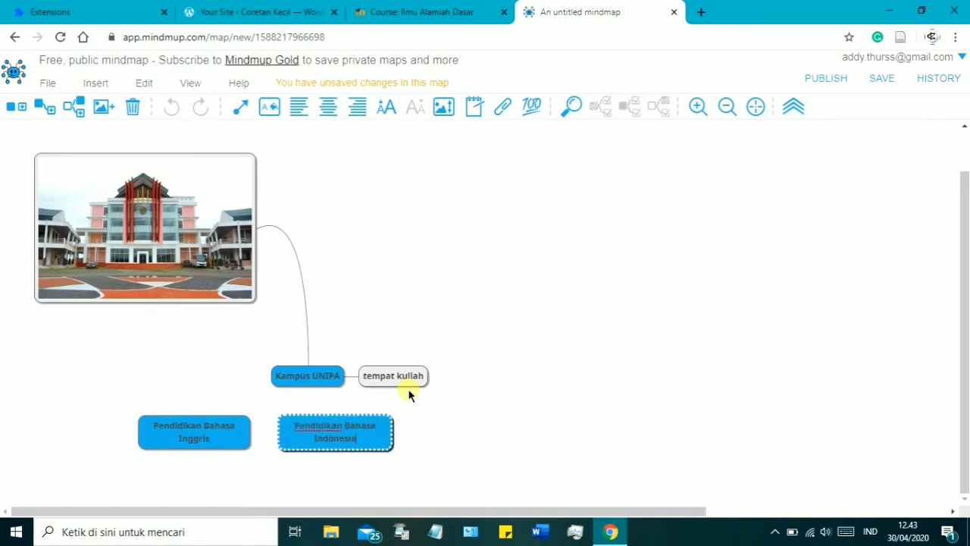
left_click_drag(379, 440, 223, 496)
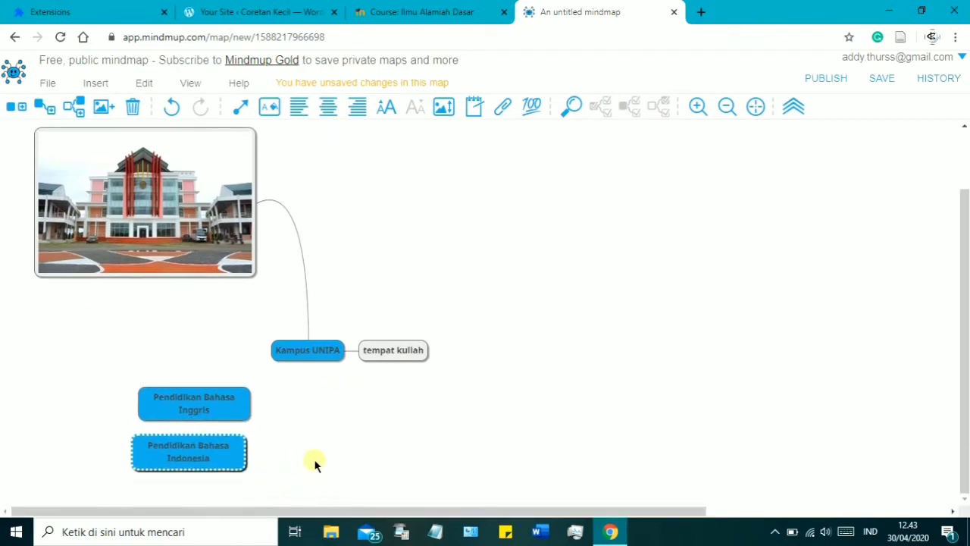
- Add another root node labelled "Biologi" and place it below "Pendidikan Bahasa Indonesia"
left_click(17, 108)
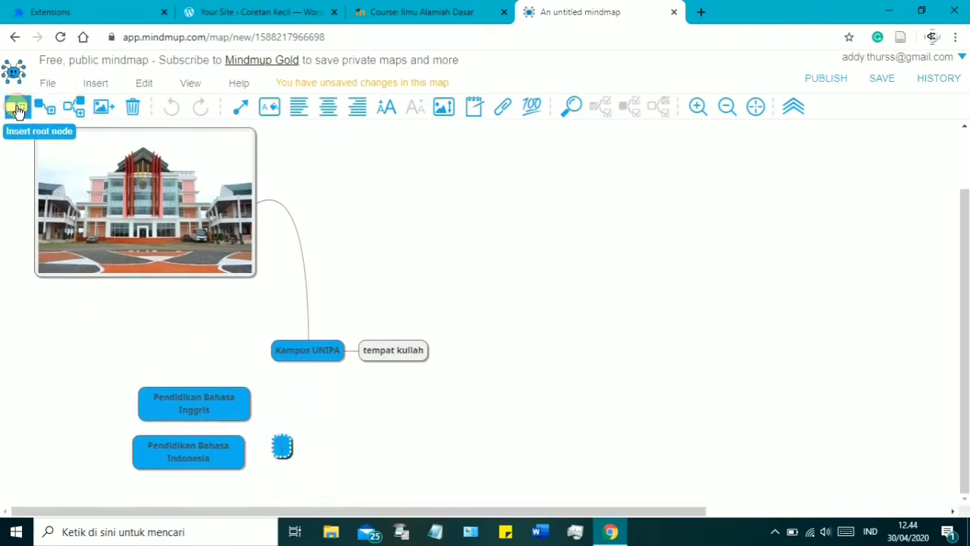
type("Biologi")
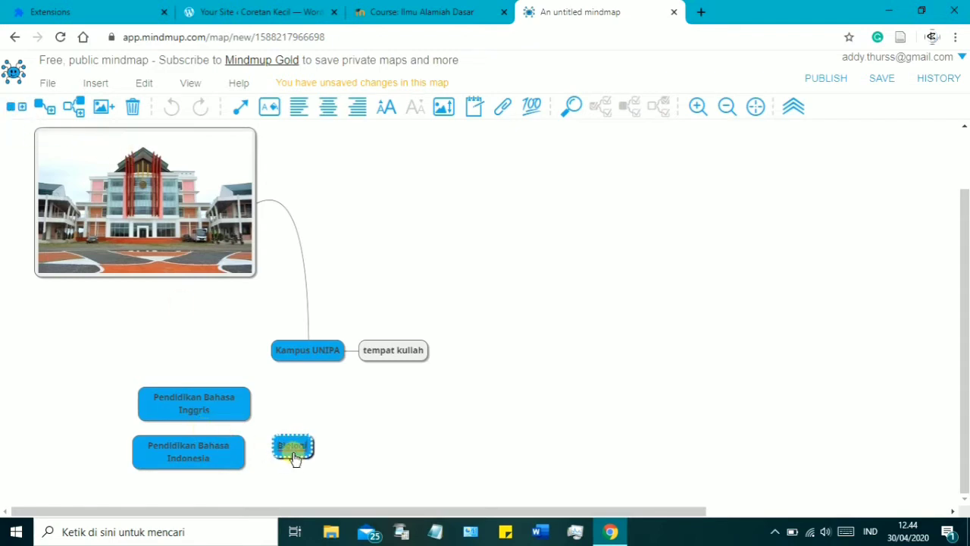
left_click_drag(295, 457, 226, 503)
- Link "Kampus UNIPA" with arrows to the "Pendidikan Bahasa Inggris", "Pendidikan Bahasa Indonesia" and "Biologi" nodes
scroll(297, 485, "down", 1)
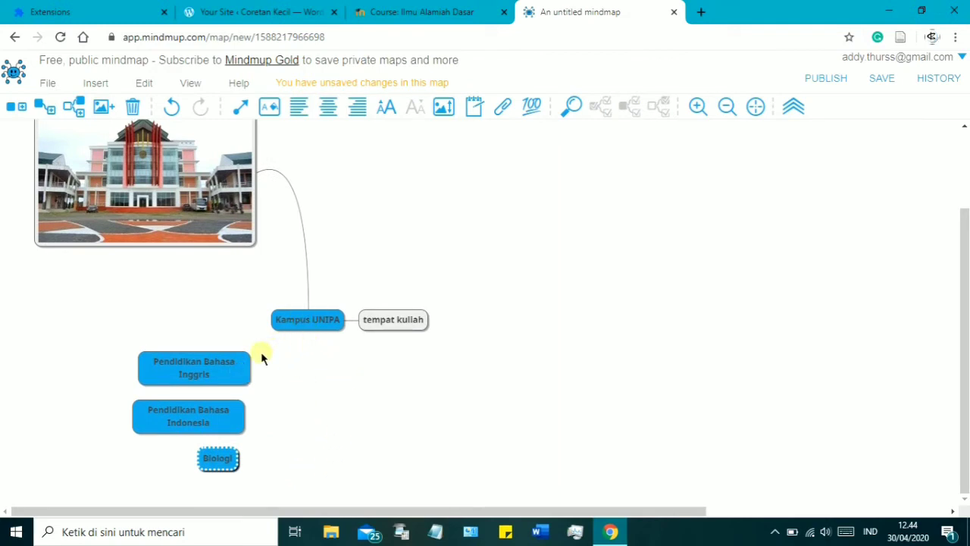
left_click(295, 328)
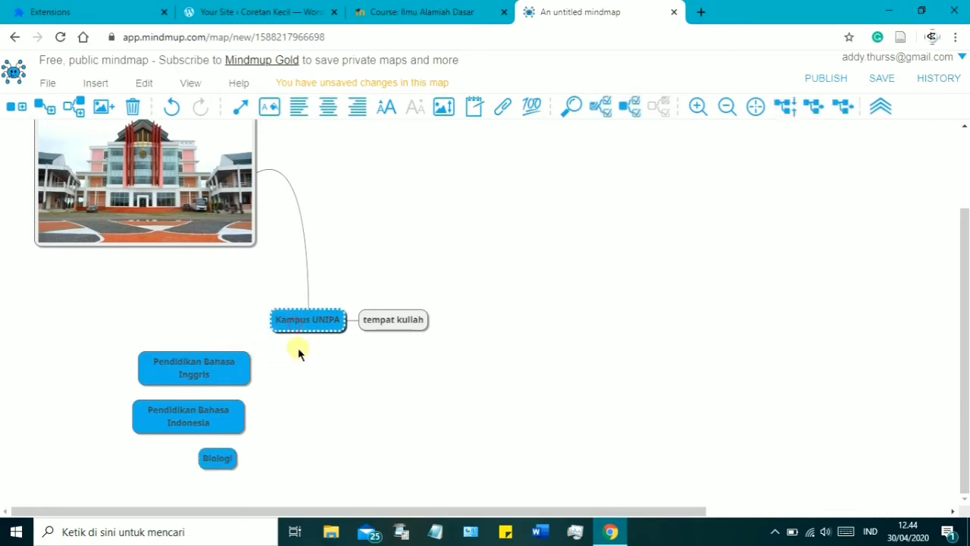
left_click(237, 113)
left_click(238, 356)
left_click(240, 107)
left_click(227, 404)
left_click(240, 107)
left_click(226, 453)
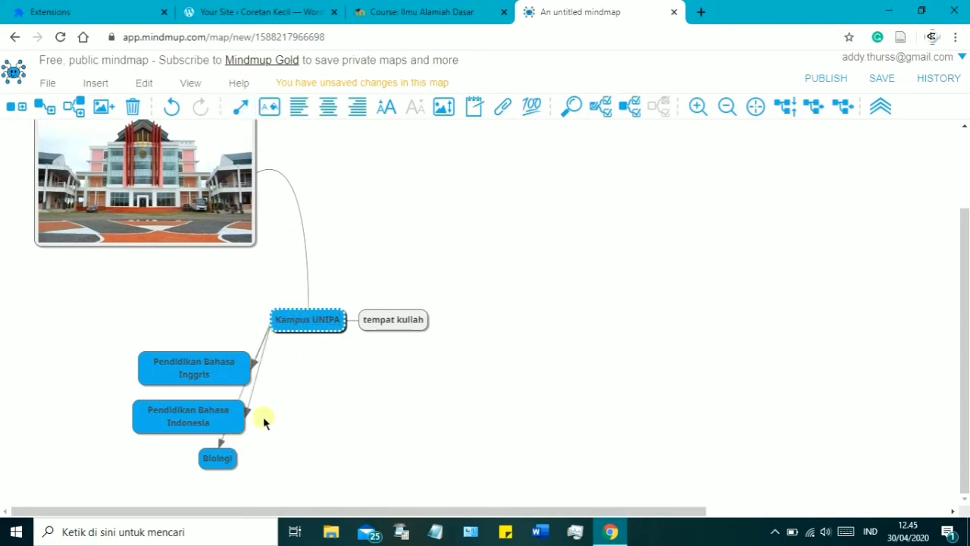
- Spread out the map by moving "Kampus UNIPA" well to the right and stacking the three linked nodes on its left side
left_click_drag(218, 455, 292, 463)
left_click_drag(308, 320, 507, 320)
left_click_drag(194, 368, 281, 338)
left_click_drag(205, 415, 275, 398)
left_click(294, 456)
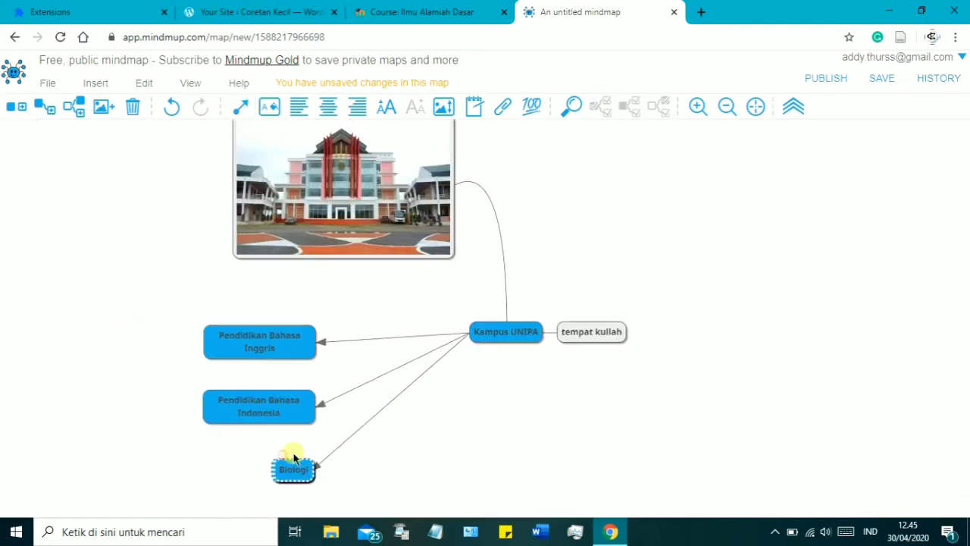
left_click_drag(293, 456, 338, 426)
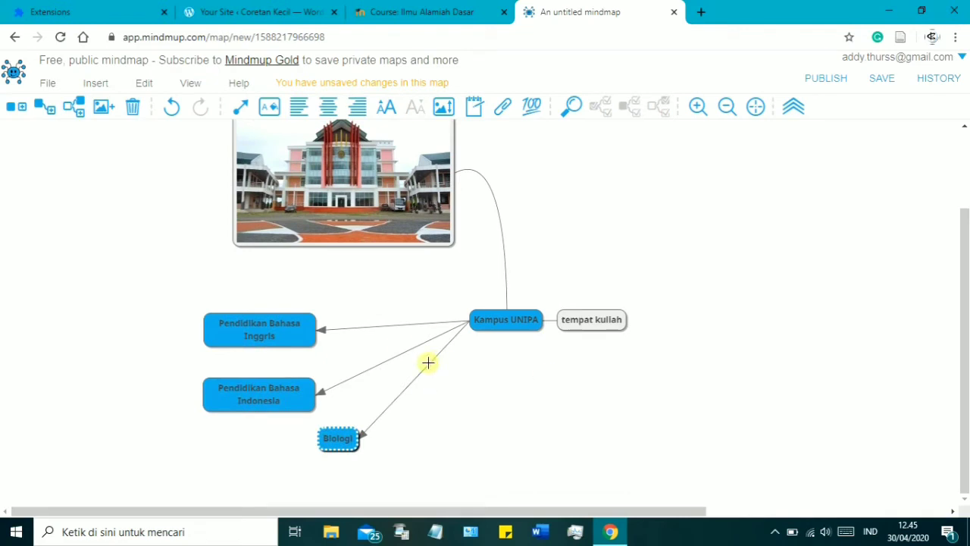
- Make the arrow lines from "Kampus UNIPA" to "Biologi", "Pendidikan Bahasa Indonesia" and "Pendidikan Bahasa Inggris" one level thicker
left_click(429, 363)
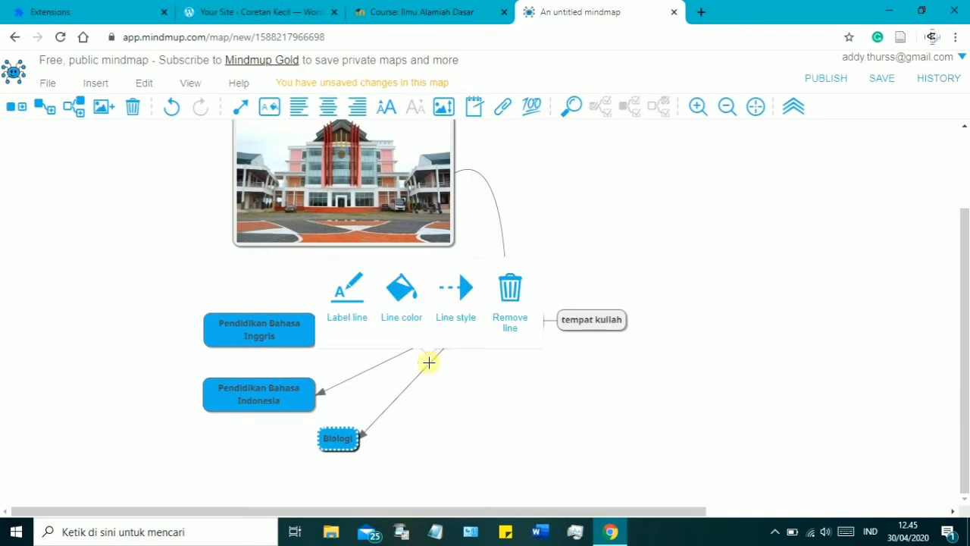
left_click(446, 315)
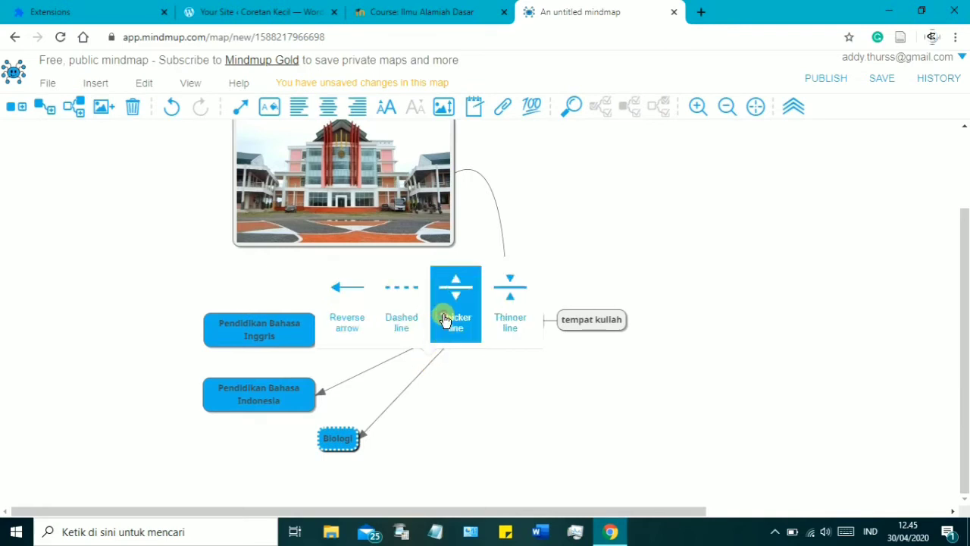
left_click(429, 392)
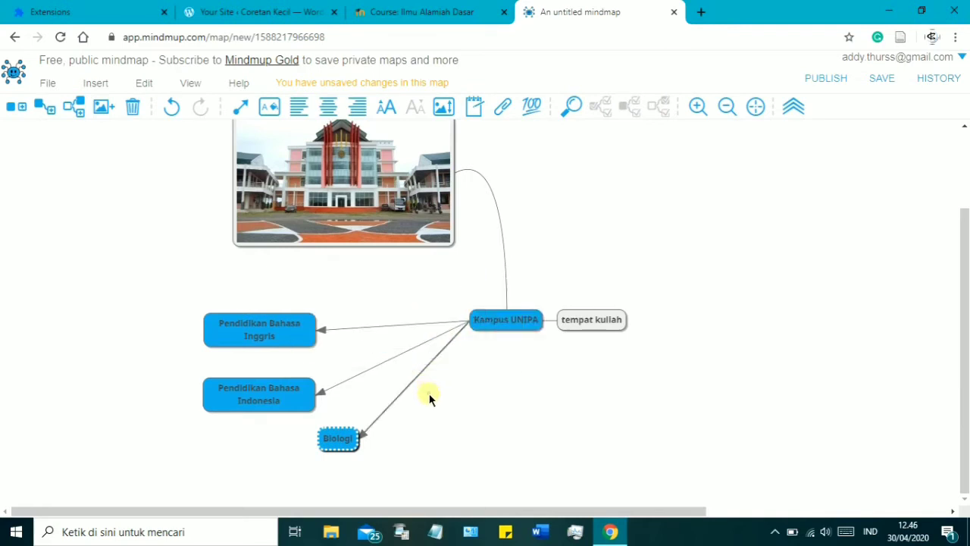
left_click(375, 359)
left_click(392, 327)
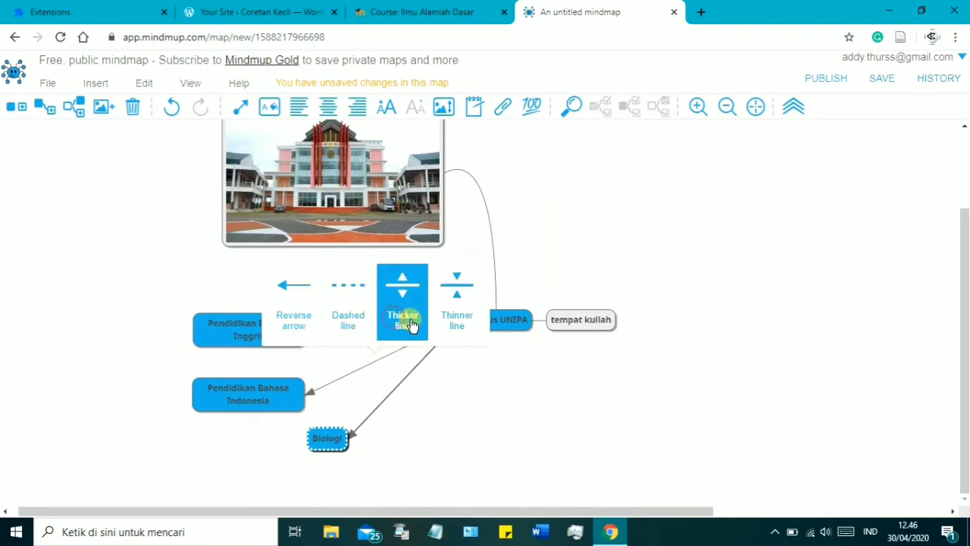
left_click(408, 318)
left_click(375, 379)
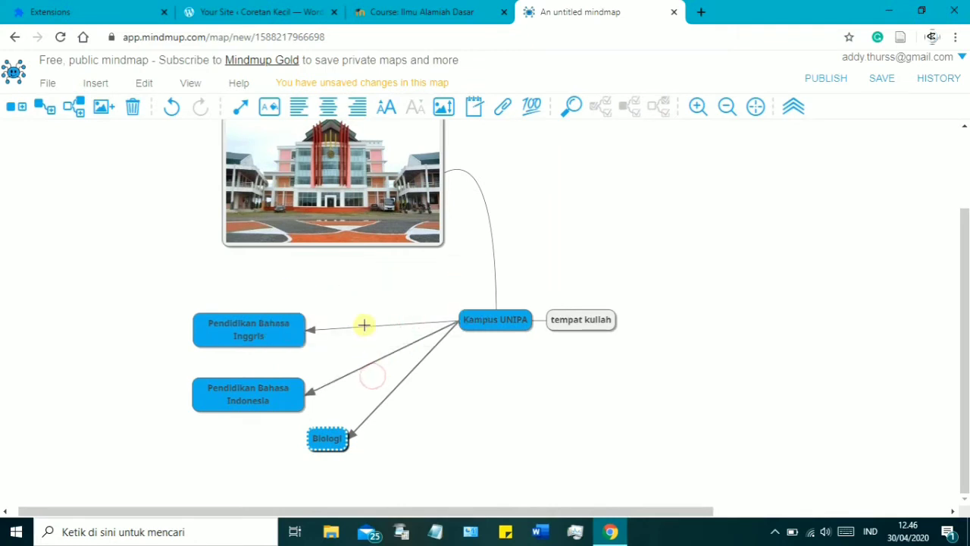
left_click(363, 324)
left_click(385, 293)
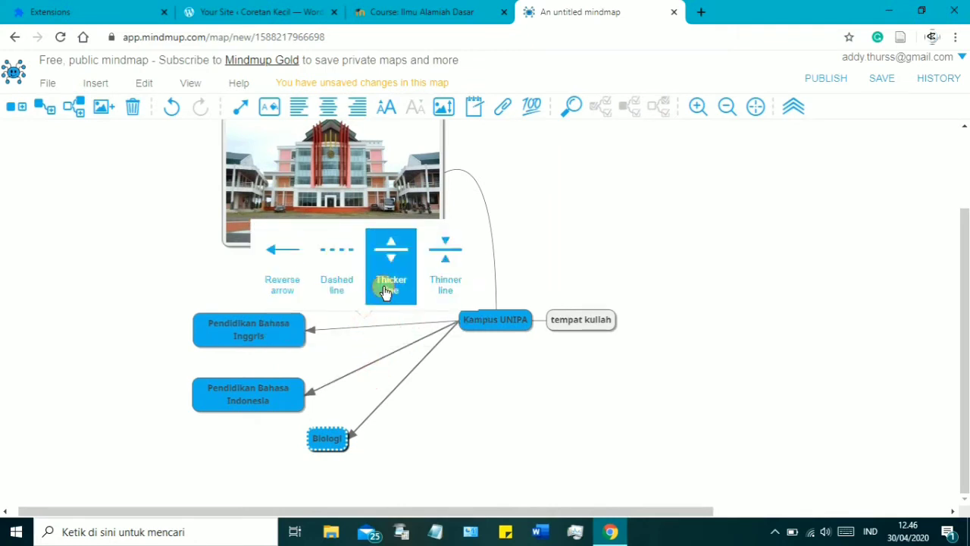
left_click(385, 293)
left_click(474, 393)
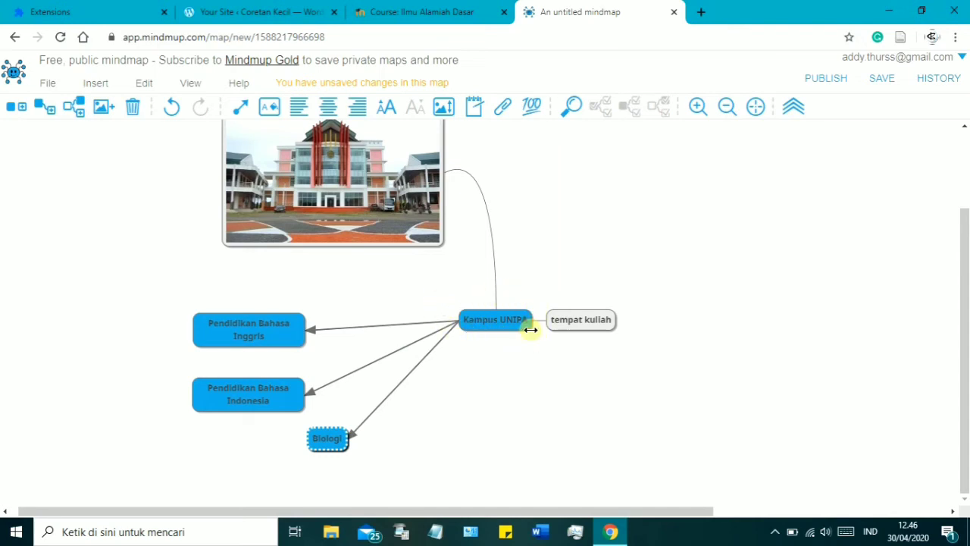
- Give the "Kampus UNIPA" node a bright green background, trying yellow text before settling on white text
left_click(489, 335)
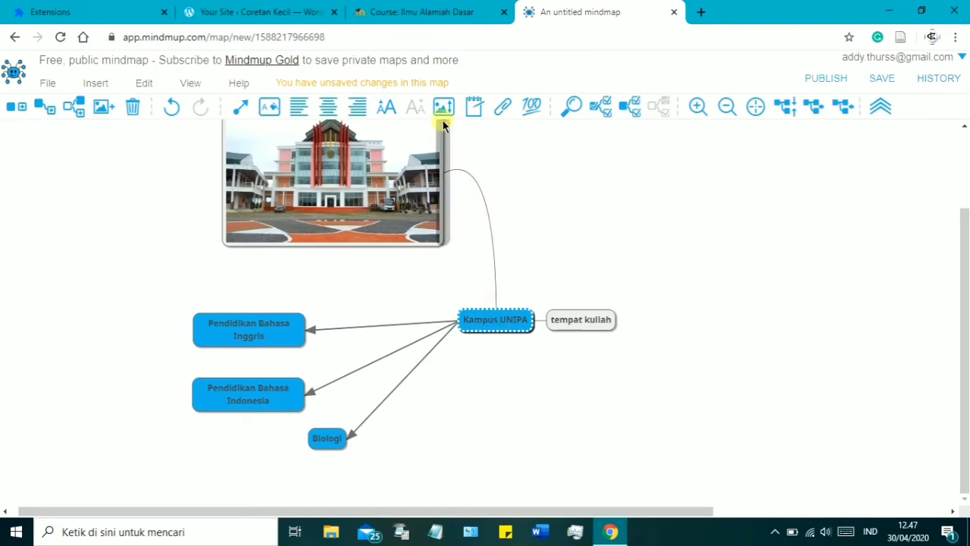
left_click(270, 107)
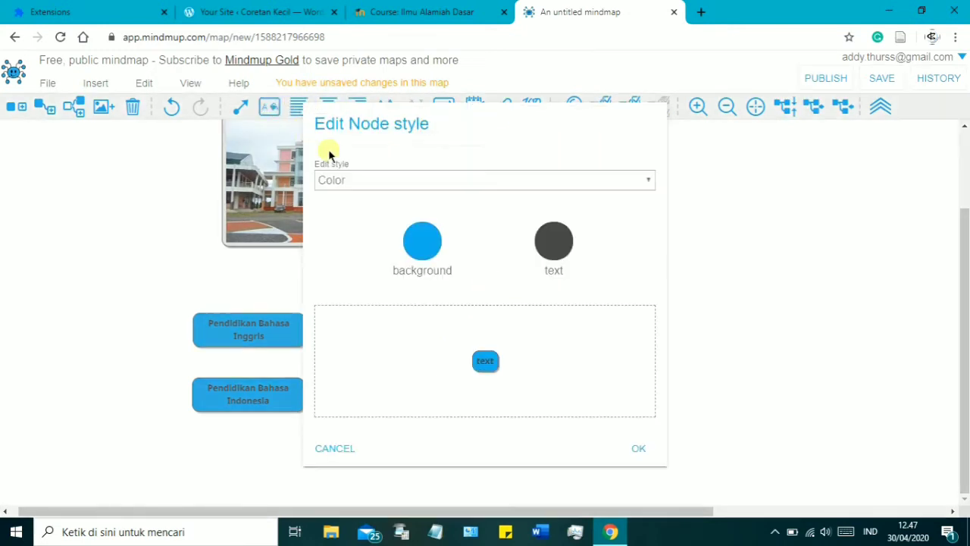
left_click(423, 259)
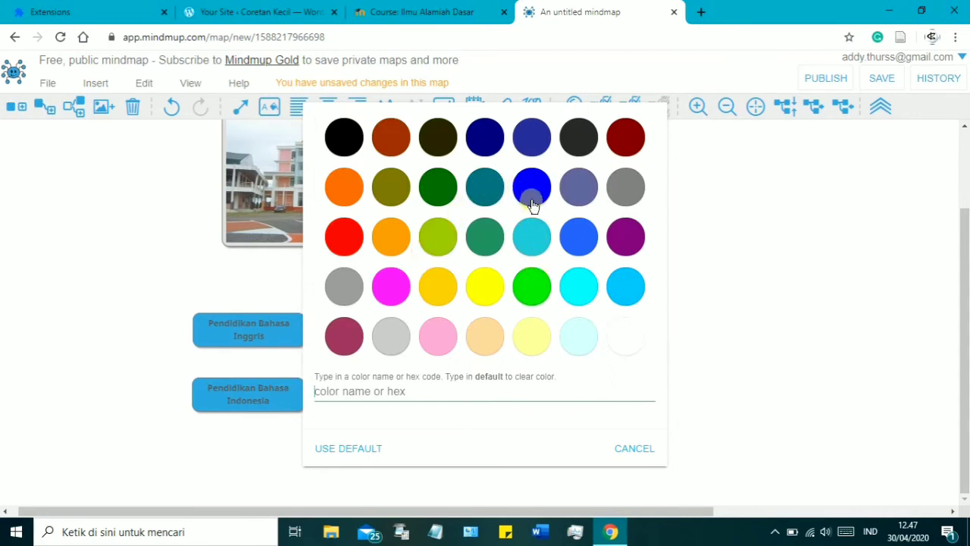
left_click(532, 290)
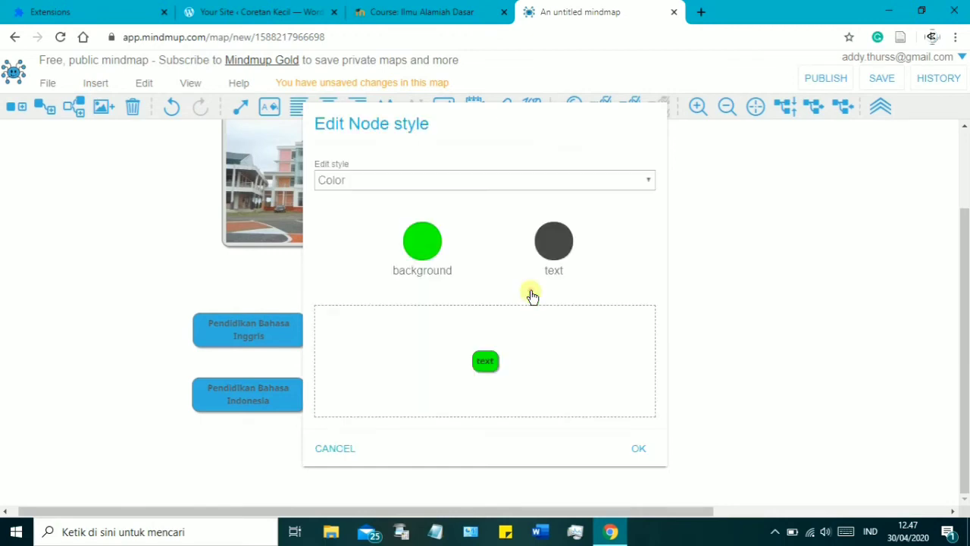
left_click(556, 251)
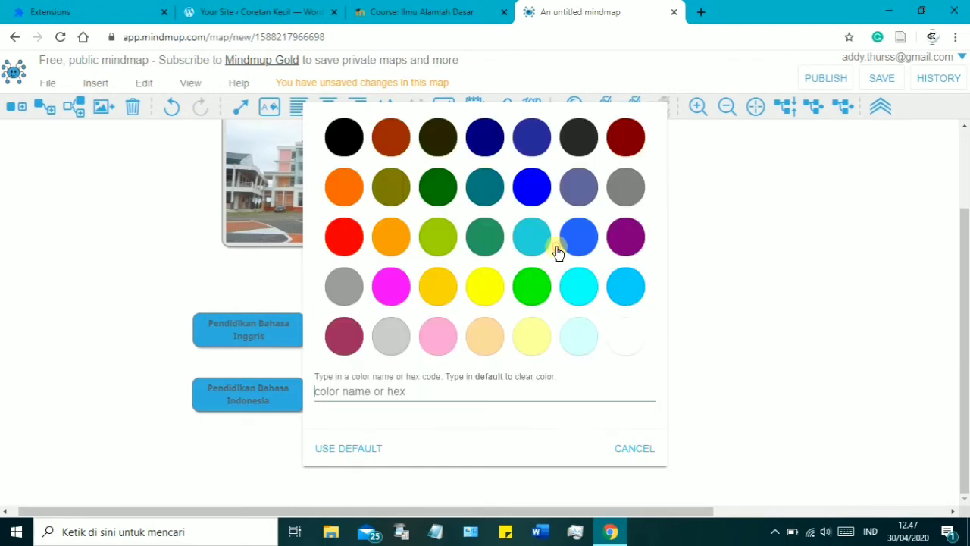
left_click(495, 291)
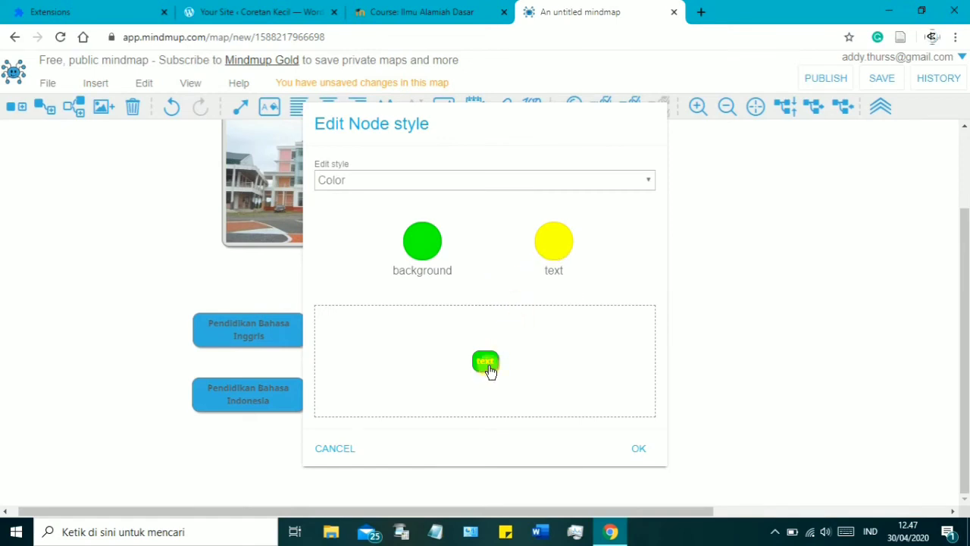
left_click(556, 255)
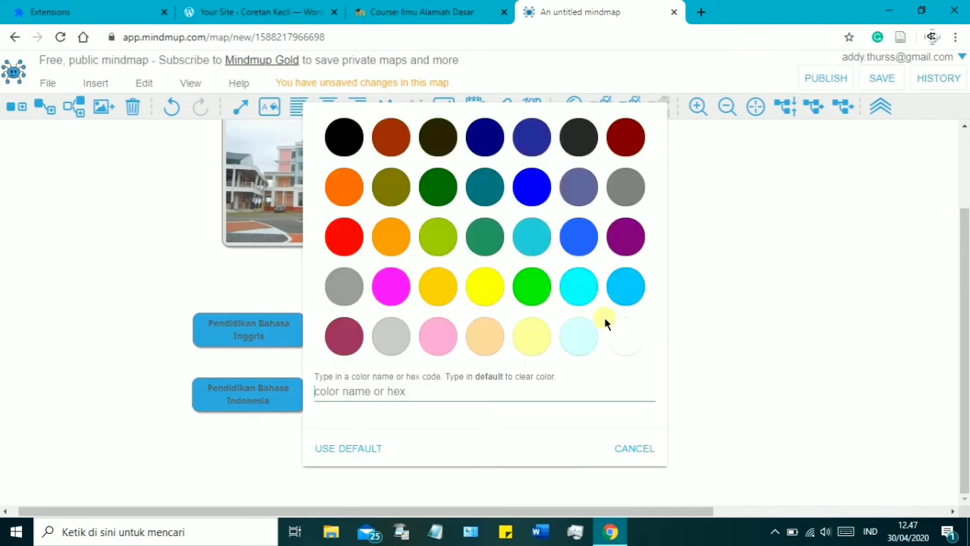
left_click(614, 334)
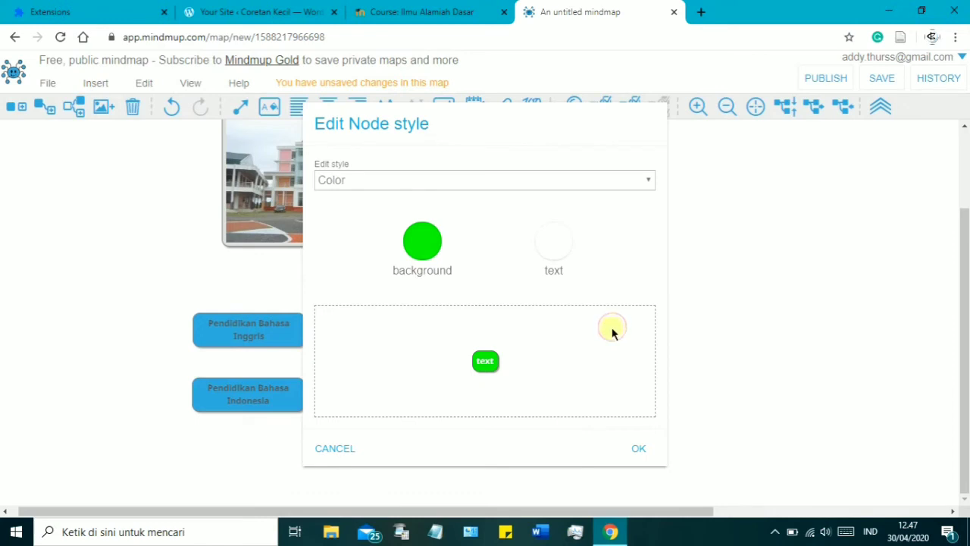
left_click(637, 448)
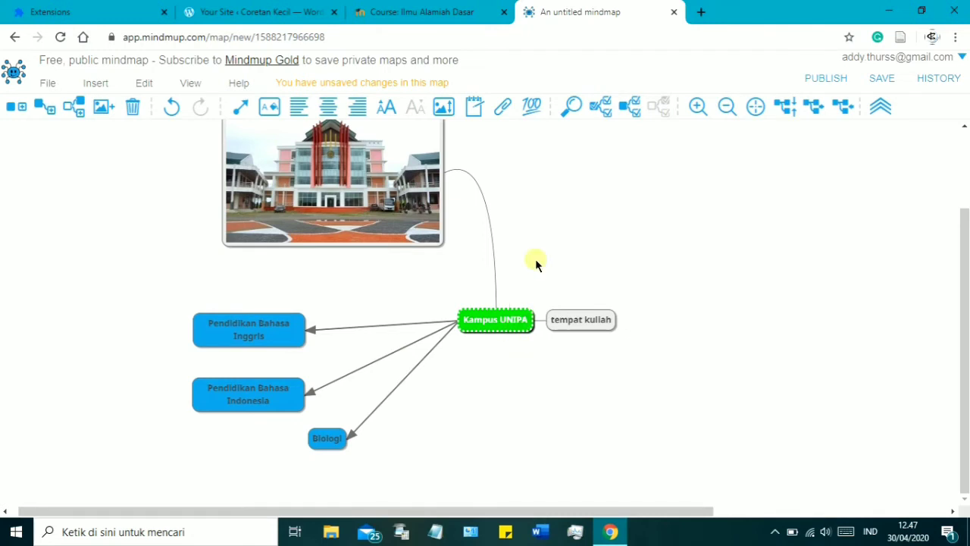
- Enlarge the "Kampus UNIPA" node font several times and widen the node so its label fits on one line
left_click(387, 109)
left_click(387, 109)
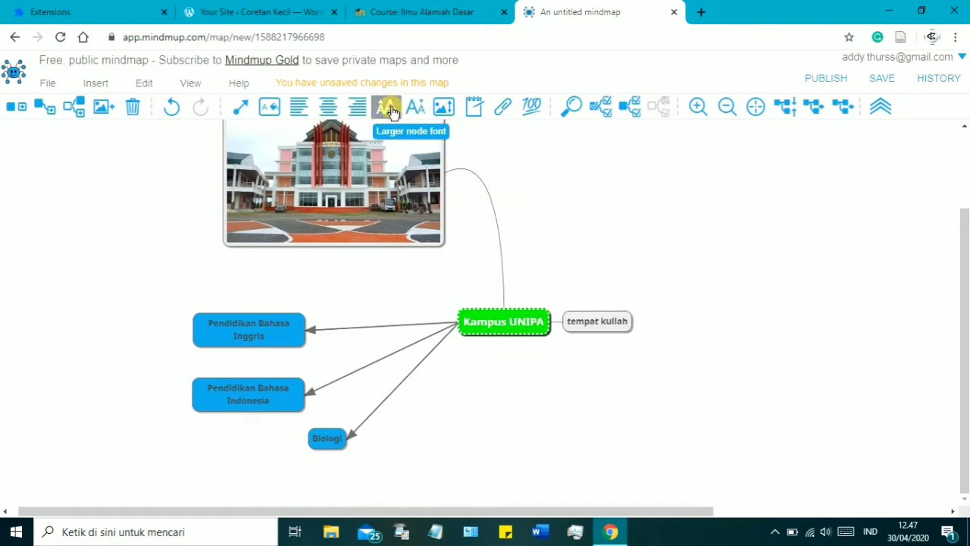
left_click(390, 110)
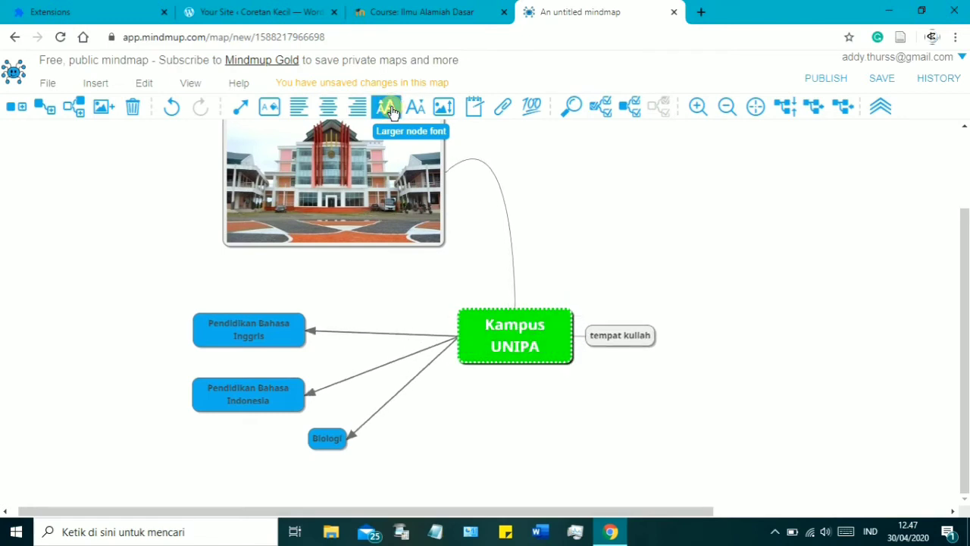
left_click(390, 110)
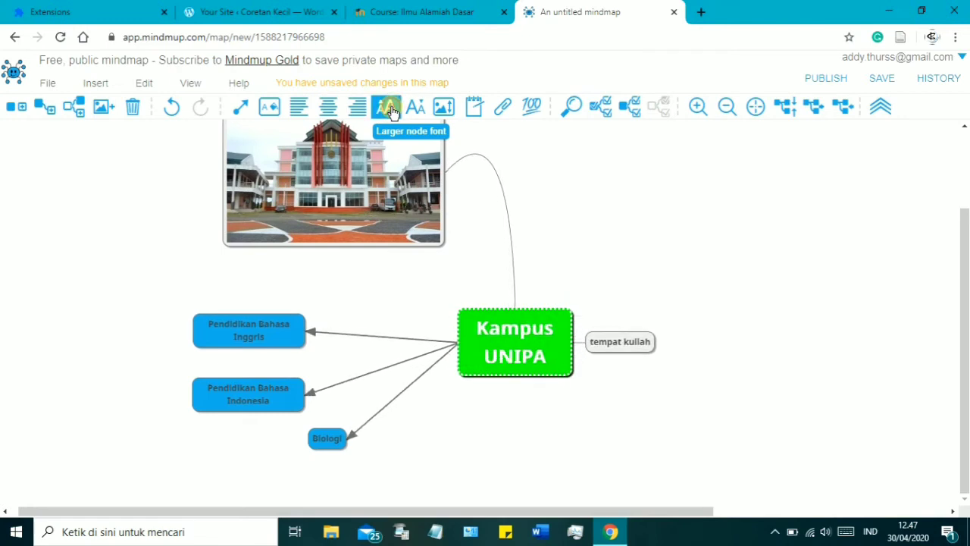
left_click(390, 110)
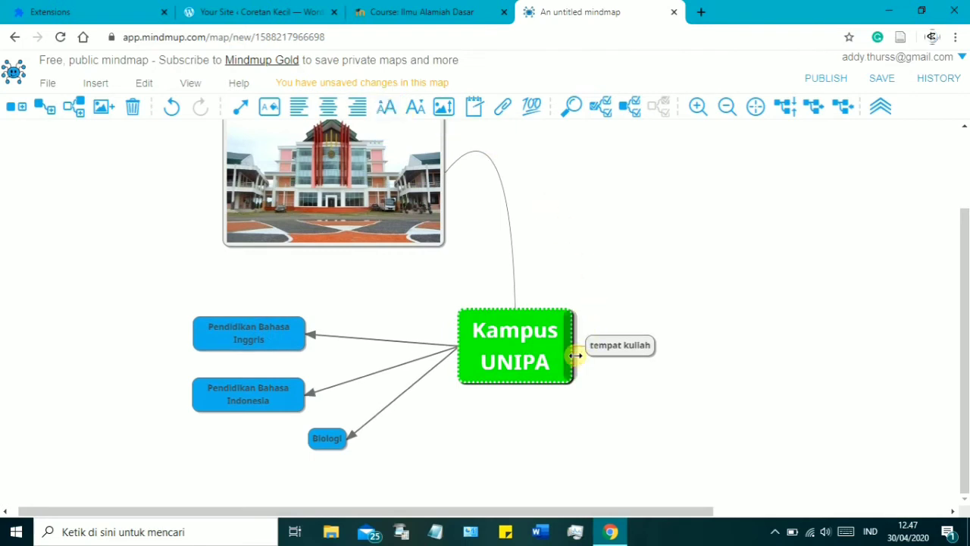
left_click_drag(576, 356, 647, 371)
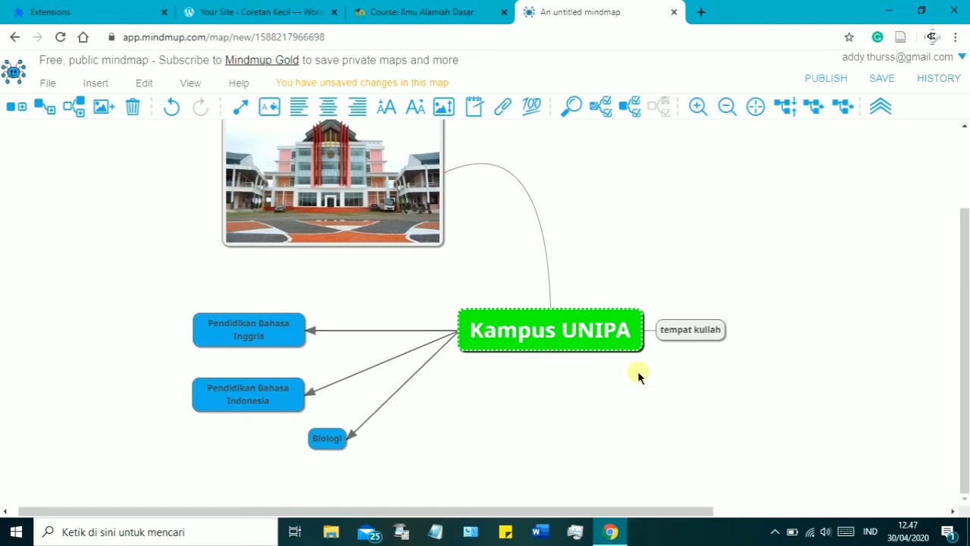
- Zoom out the map to view the building picture and all nodes together
scroll(571, 389, "up", 2)
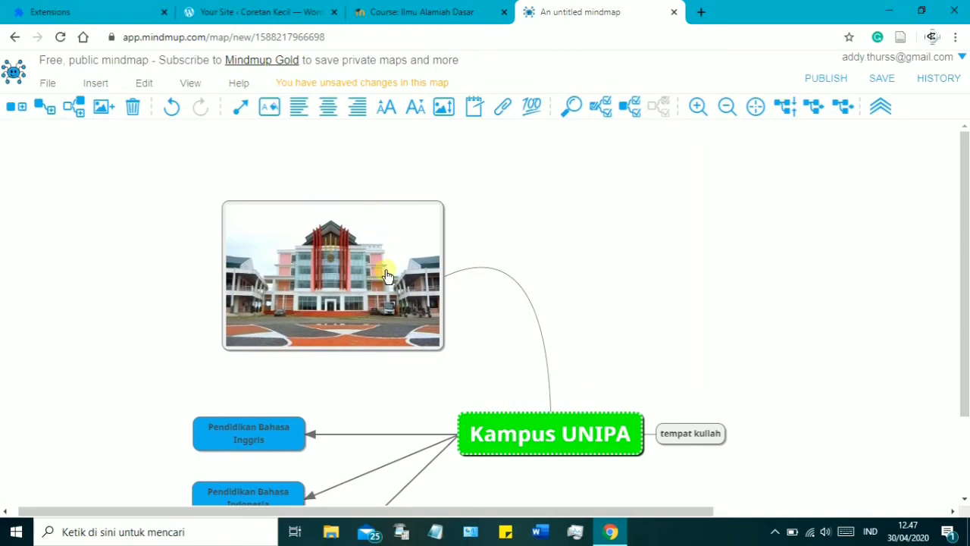
scroll(350, 491, "down", 2)
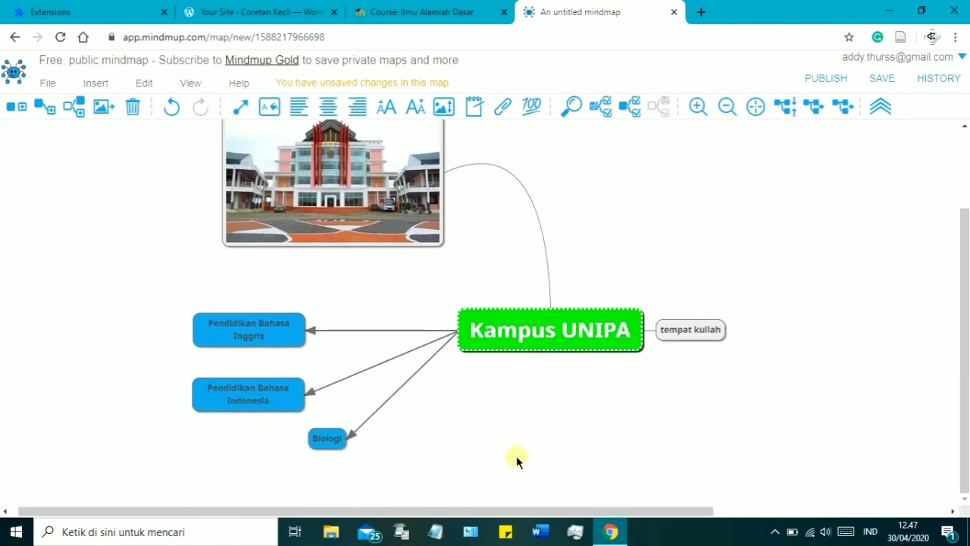
left_click(726, 111)
scroll(661, 235, "up", 1)
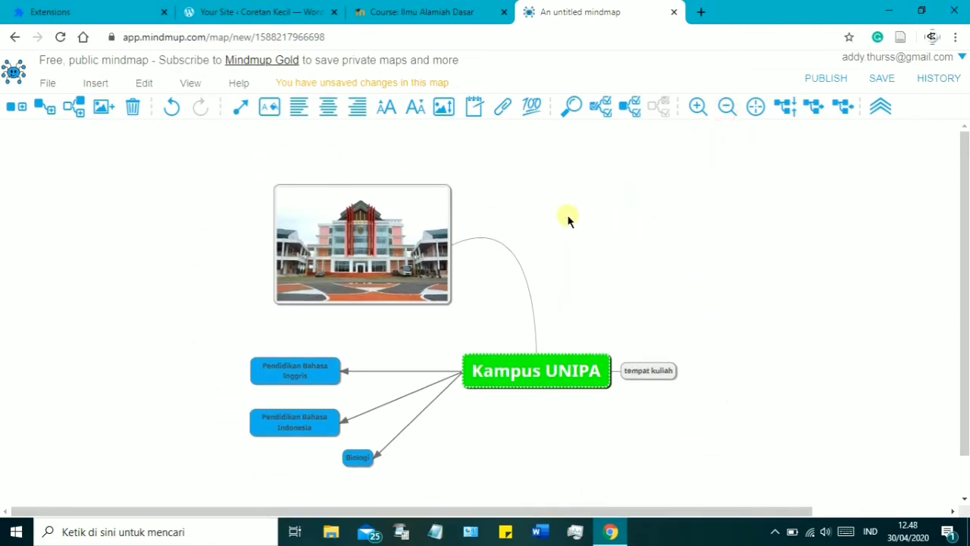
- Delete the building picture node from the map
scroll(751, 333, "down", 1)
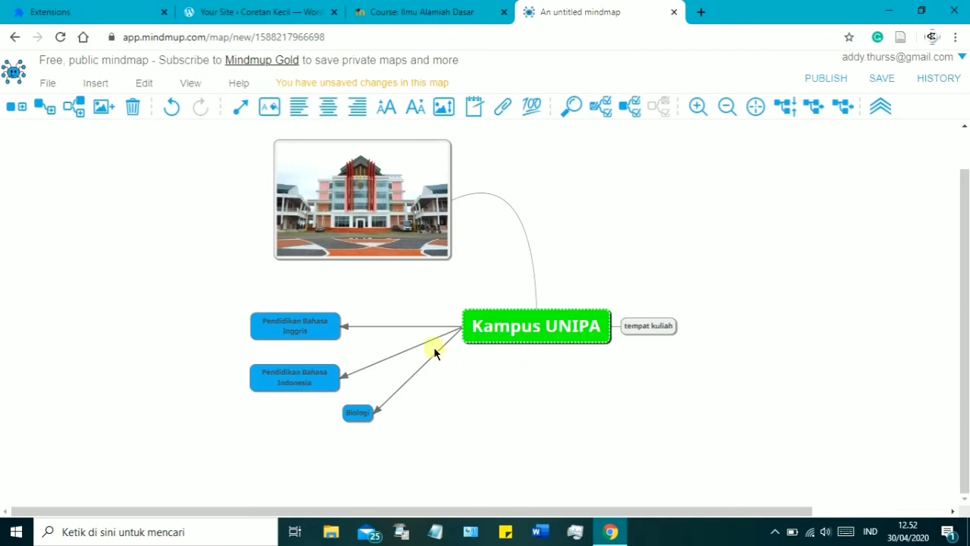
left_click(417, 260)
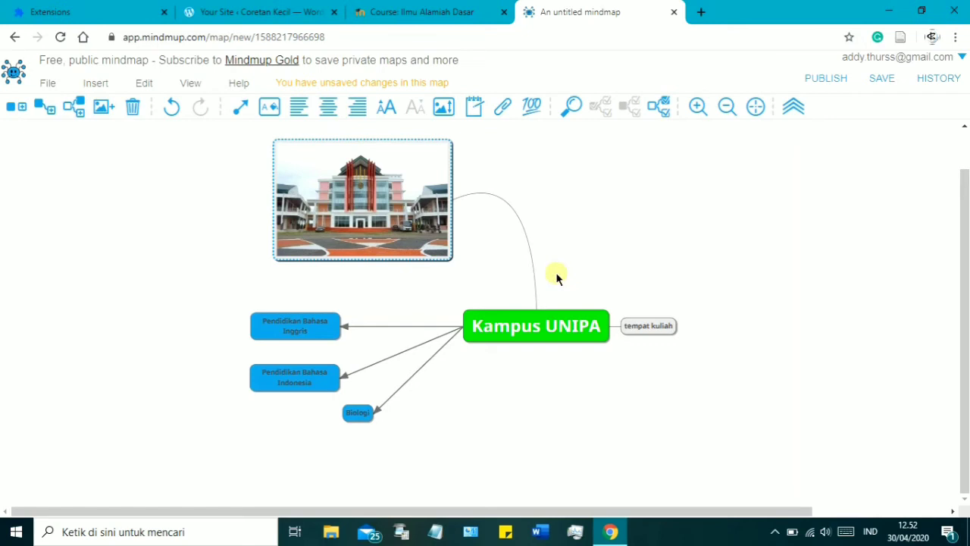
key("Delete")
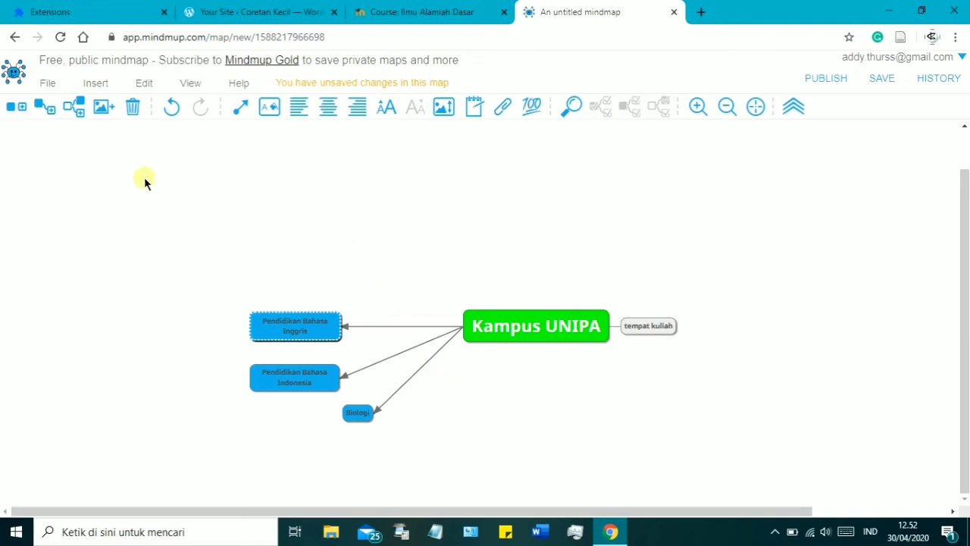
- Export the map as a PDF with Portrait orientation, Fit to Map page size, As in map background and Full size embedded images
left_click(49, 87)
mouse_move(102, 200)
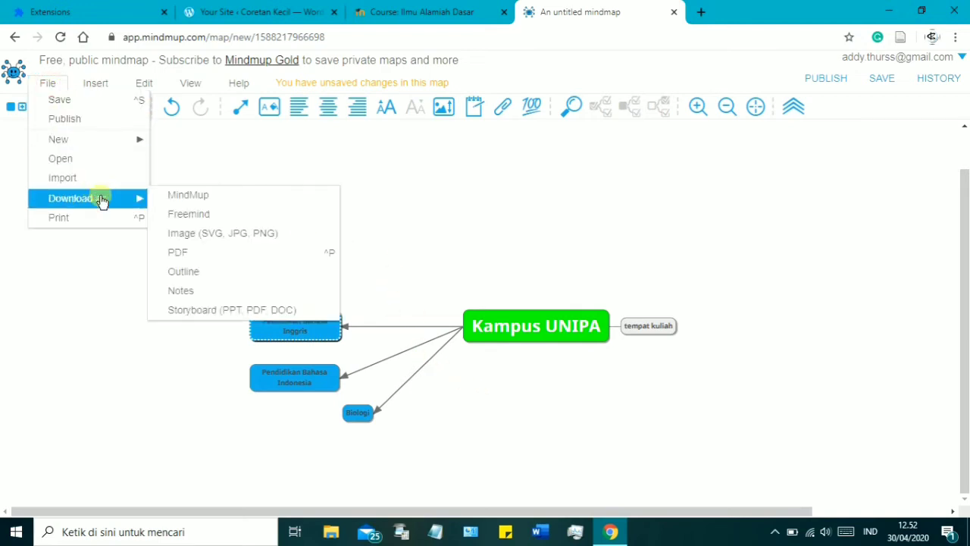
left_click(184, 255)
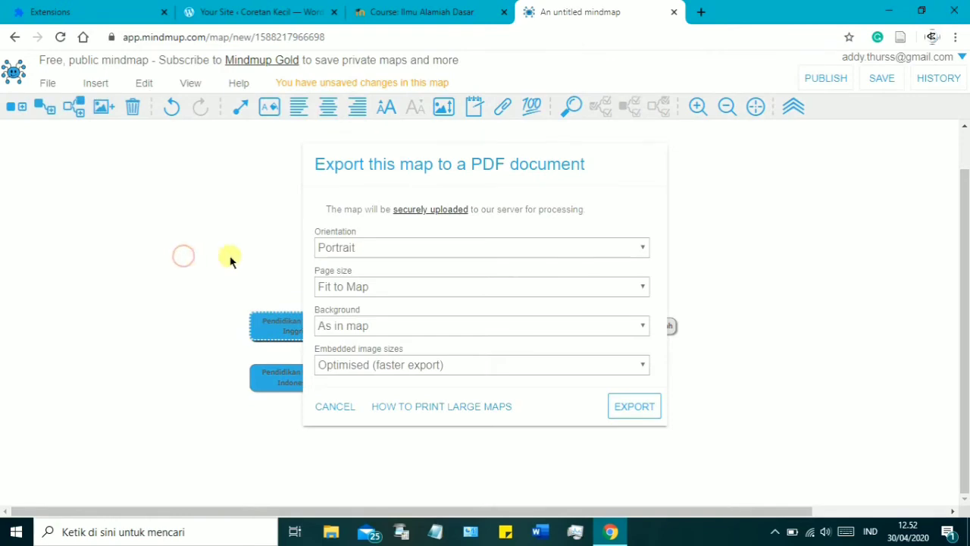
left_click(349, 254)
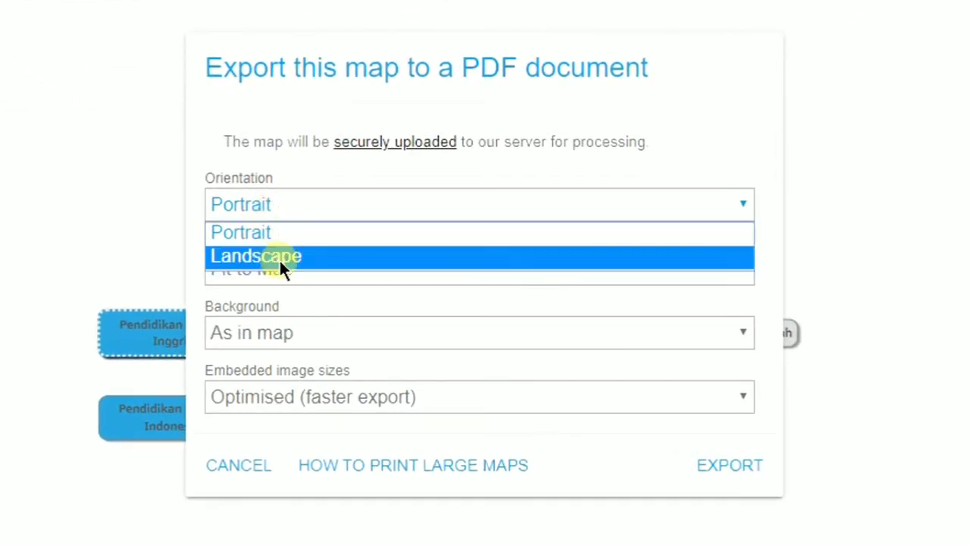
left_click(276, 231)
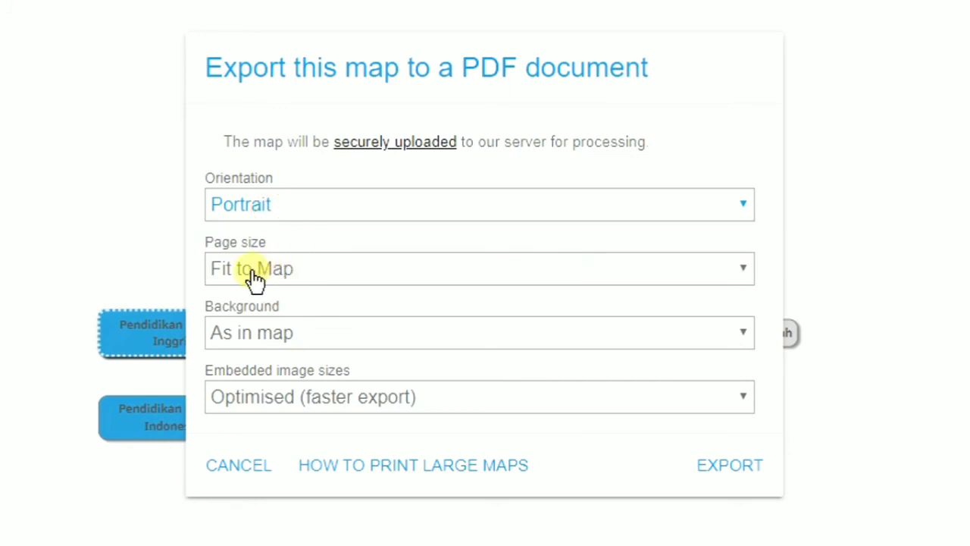
left_click(314, 279)
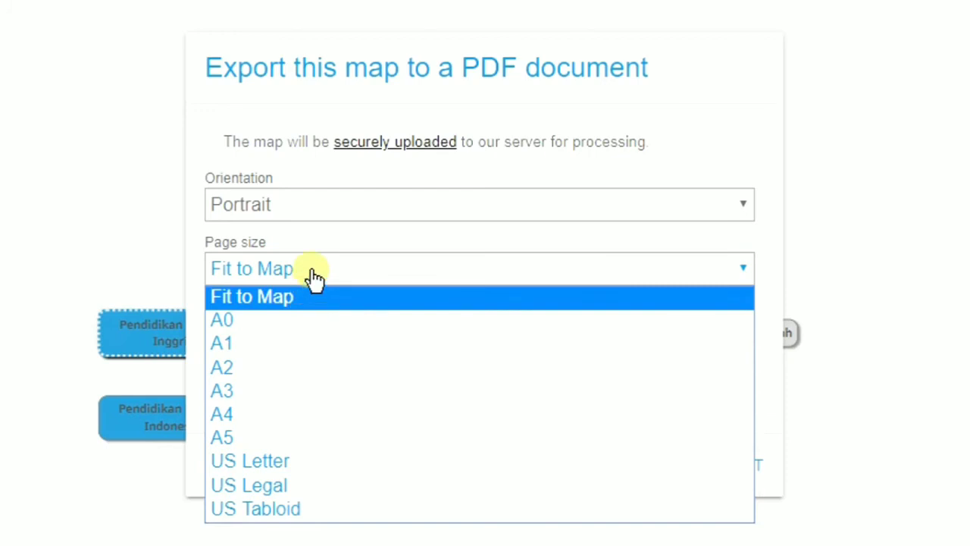
left_click(315, 279)
left_click(297, 335)
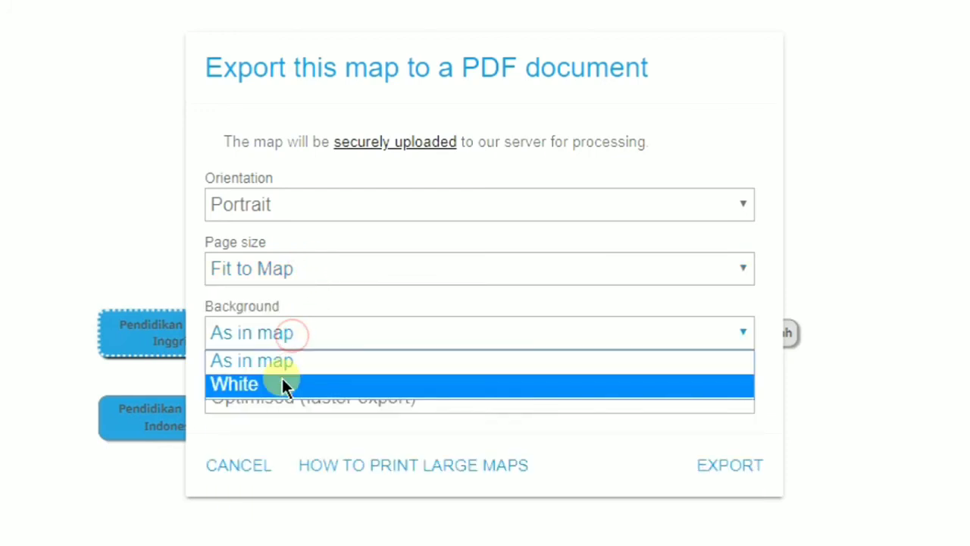
left_click(293, 359)
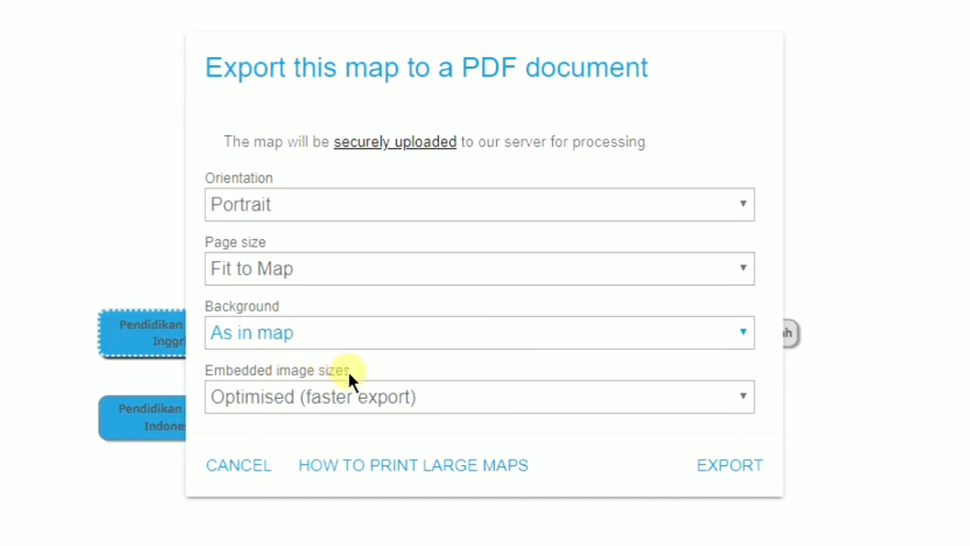
left_click(369, 405)
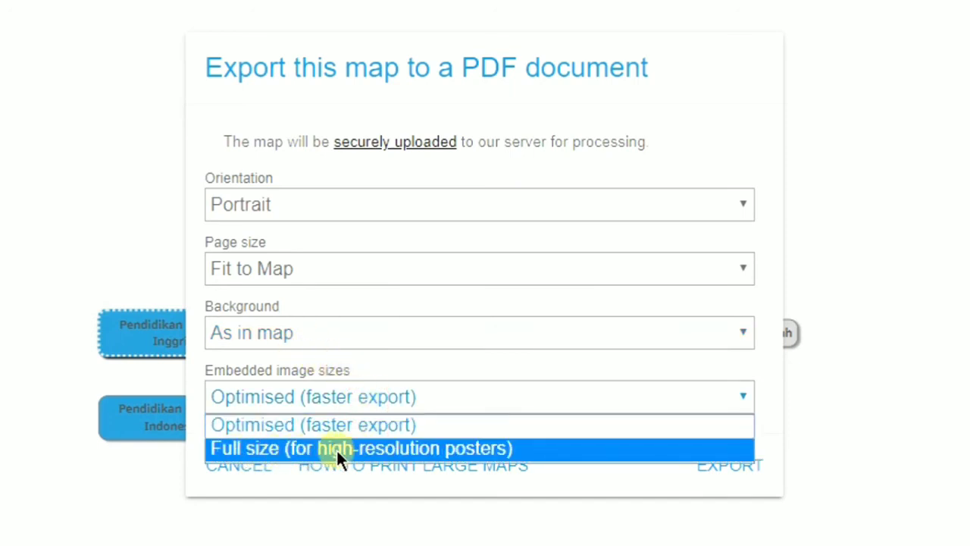
left_click(406, 443)
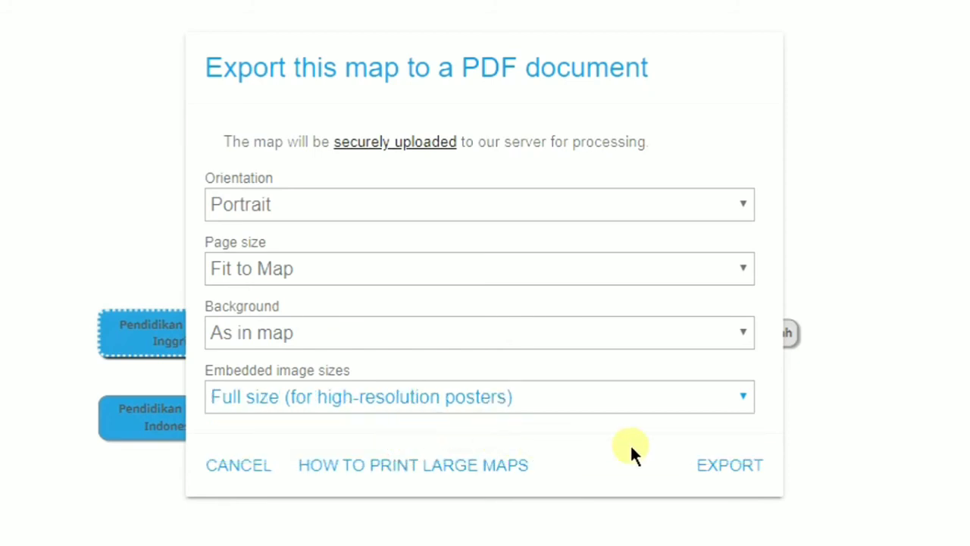
left_click(733, 476)
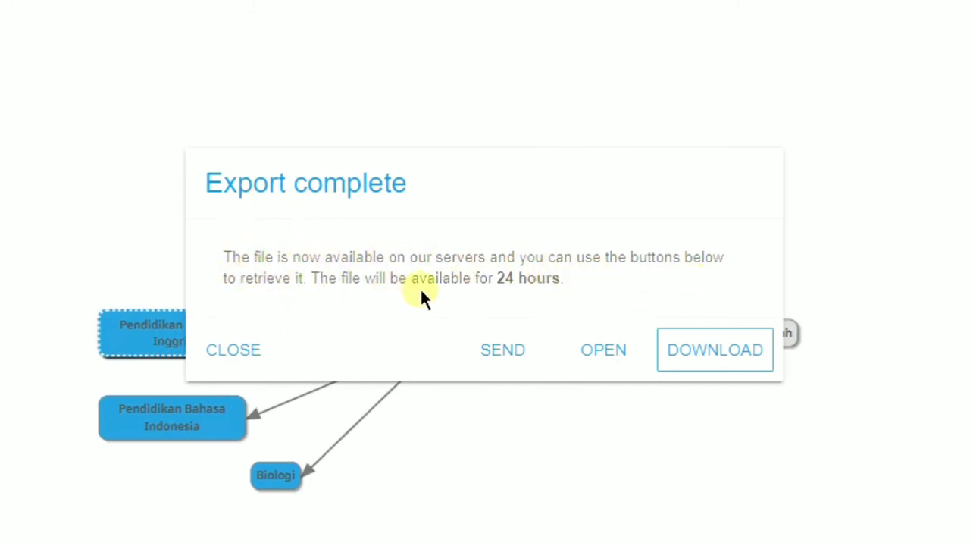
- Download the exported PDF and save it as "mindmap" in the Unduhan folder
left_click(700, 359)
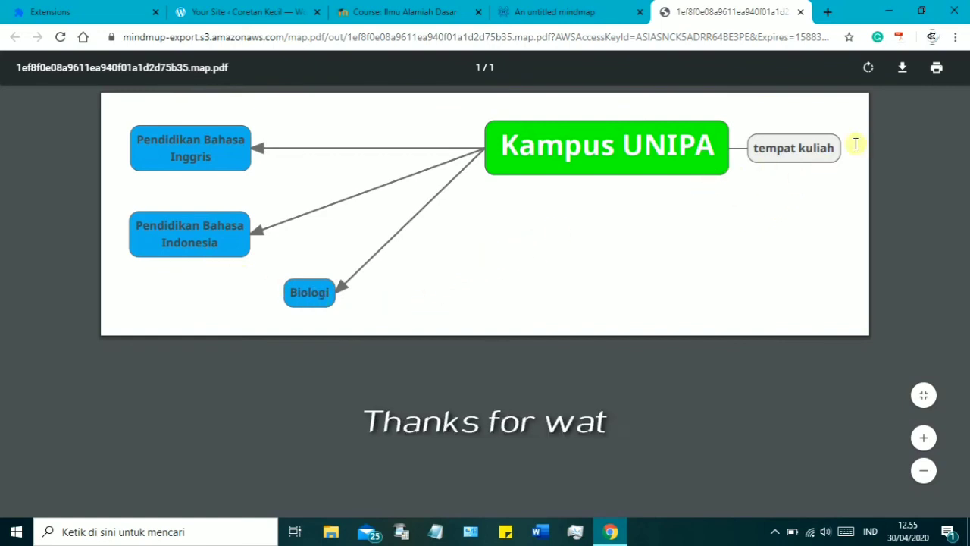
left_click(905, 74)
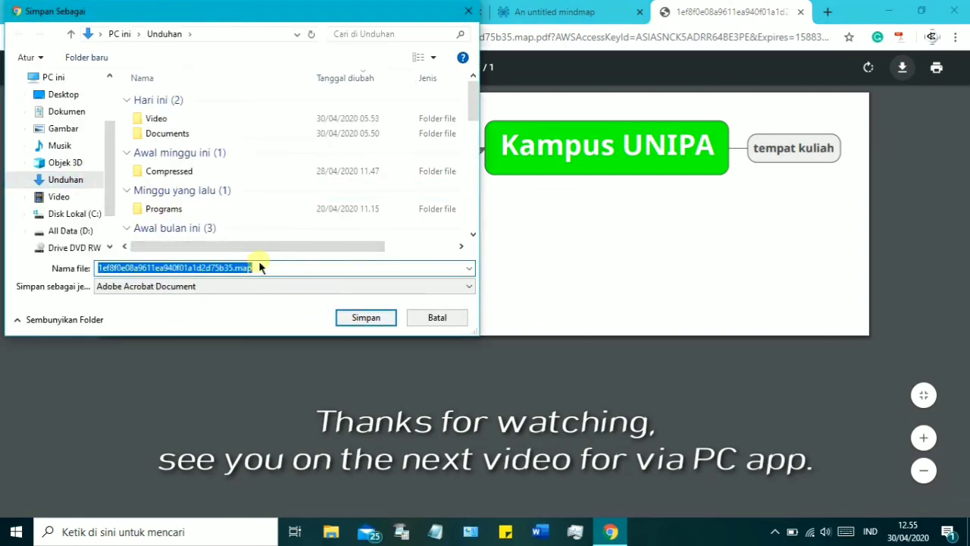
type("mindmap")
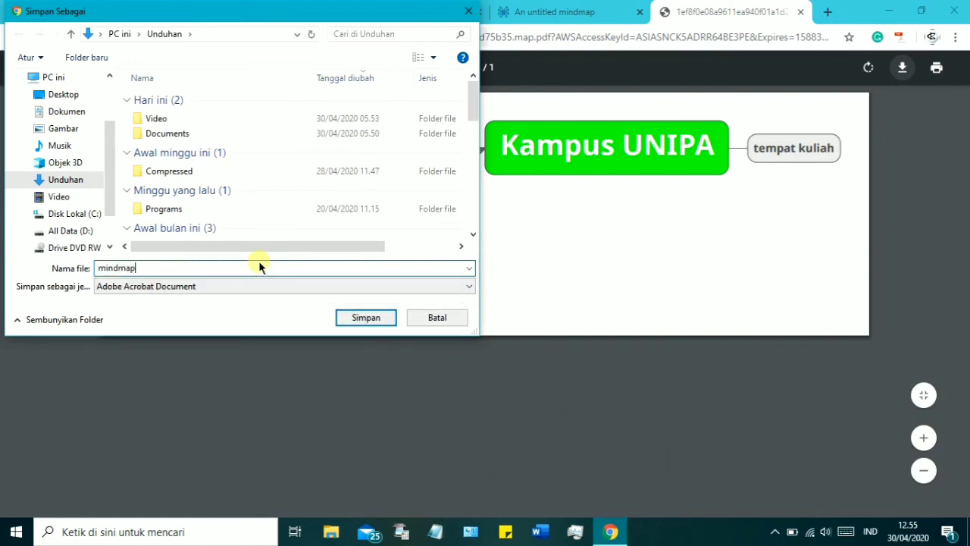
left_click(361, 318)
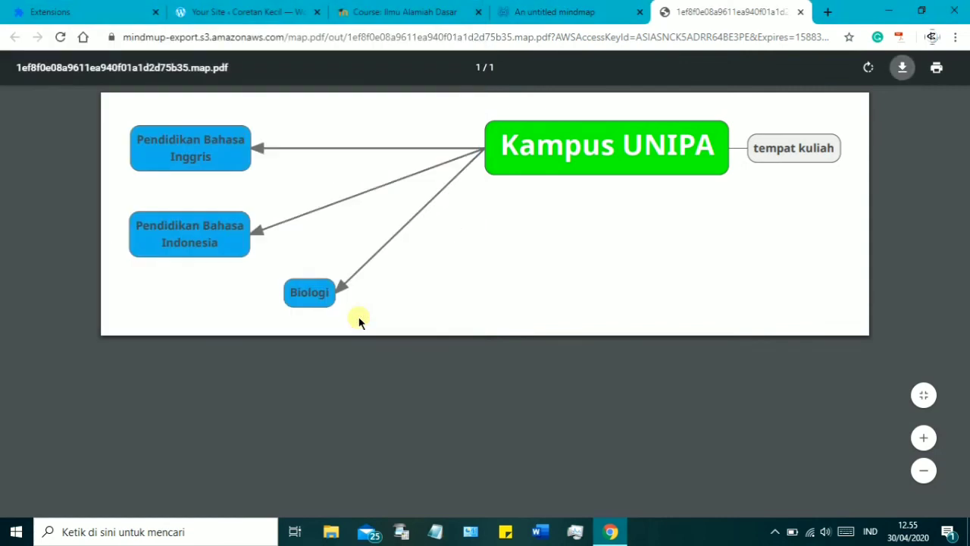